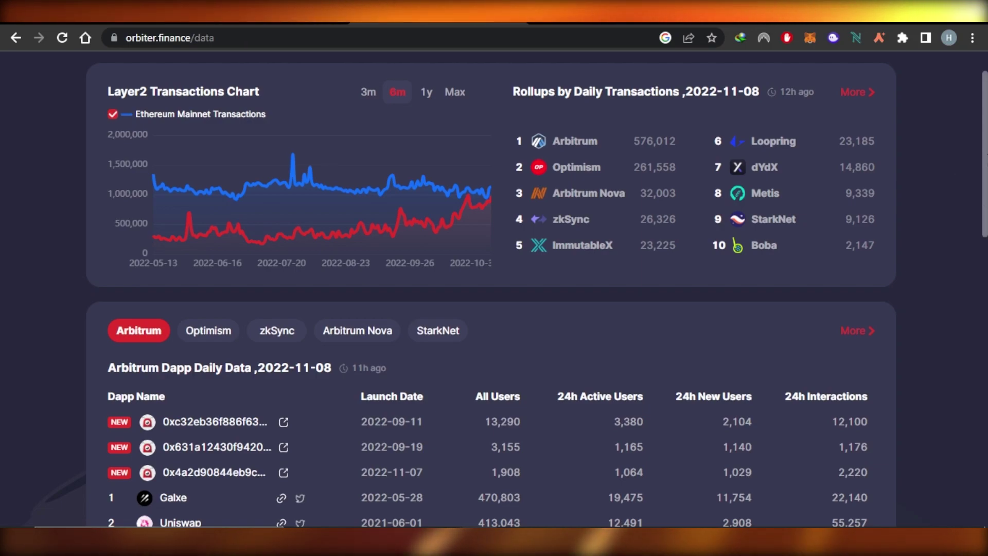
# Scroll through the L2 Data dashboard, then switch to the L2 Bridge form
pyautogui.scroll(-1, 986, 169)
pyautogui.scroll(-5, 986, 168)
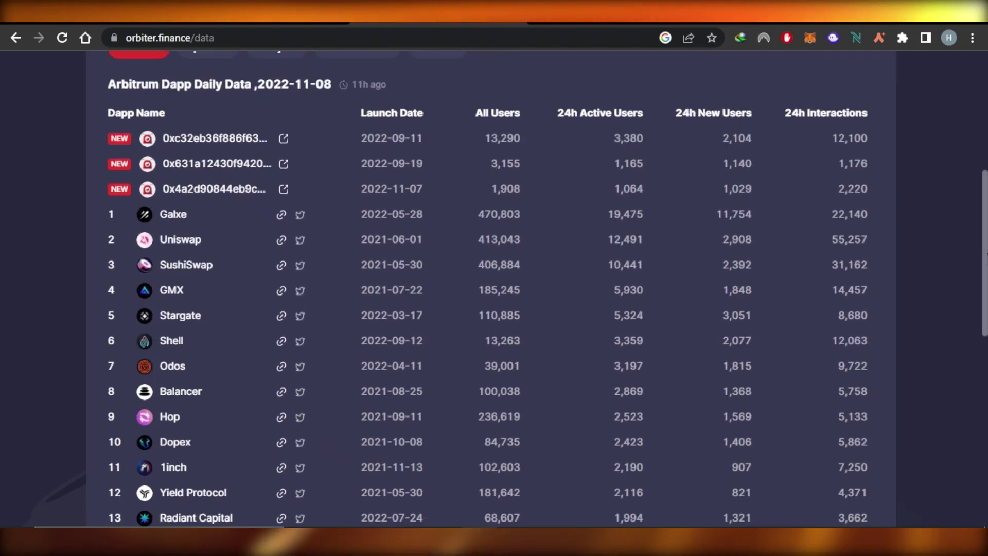
pyautogui.scroll(-6, 494, 288)
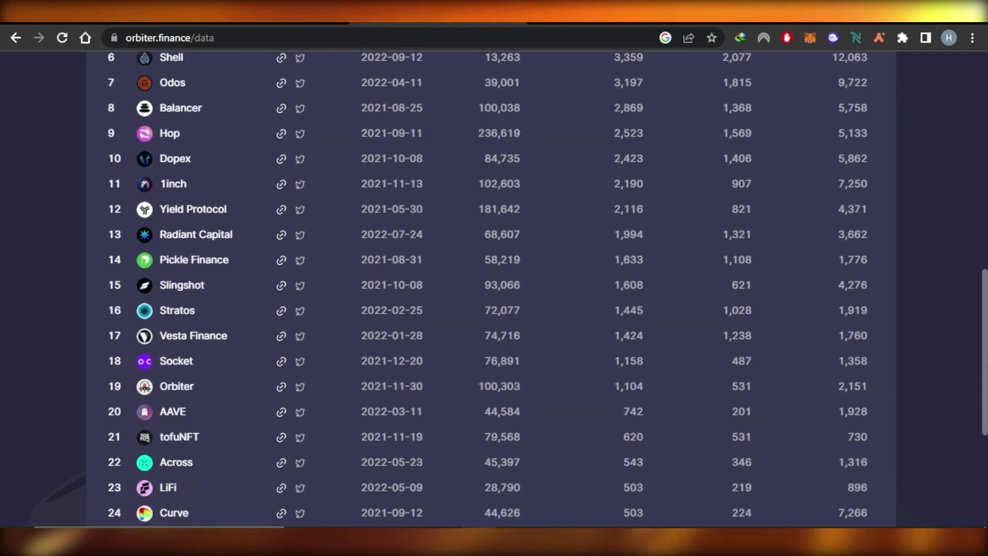
pyautogui.scroll(7, 494, 288)
pyautogui.scroll(6, 984, 137)
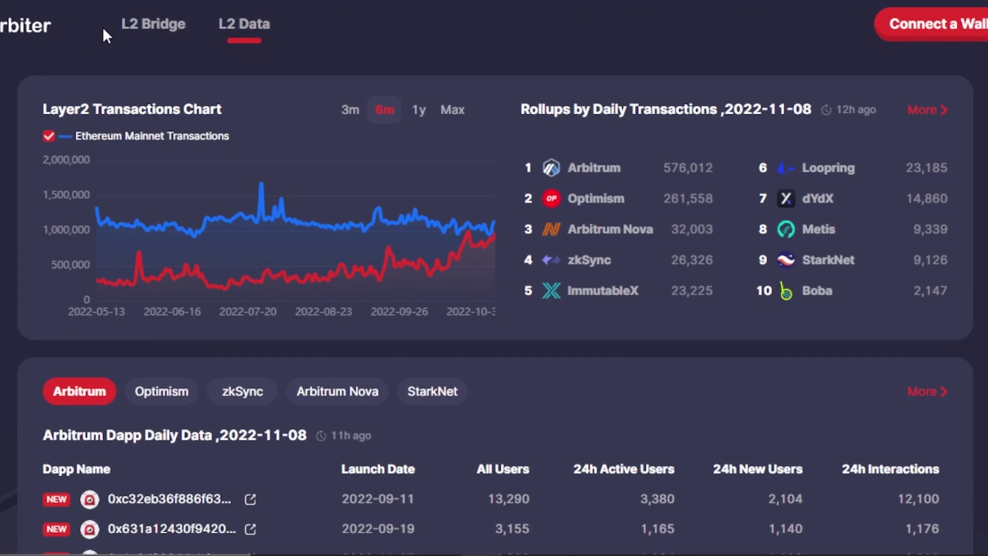
pyautogui.click(146, 29)
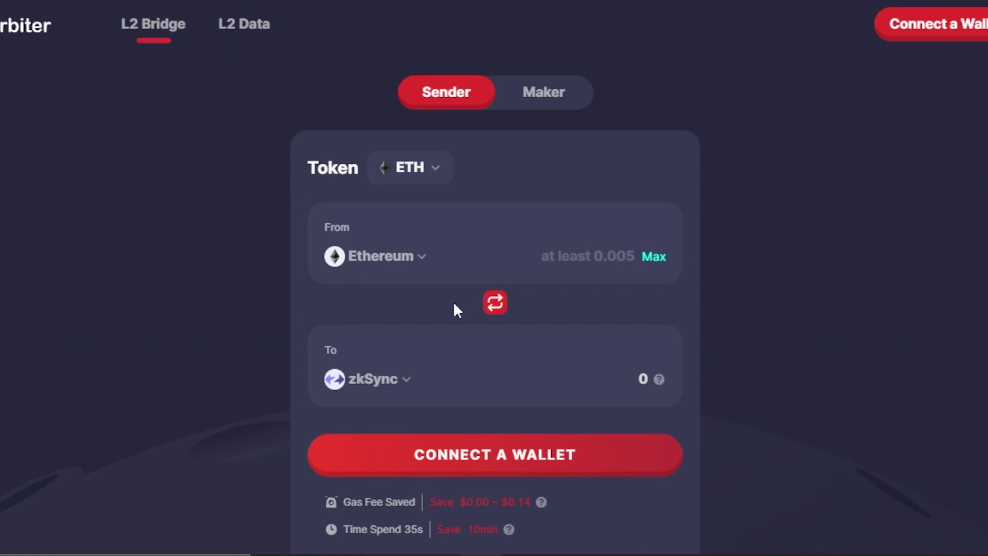
# Glance at the L2 Data charts, then return to the Ethereum-to-zkSync ETH transfer form
pyautogui.scroll(-2, 274, 67)
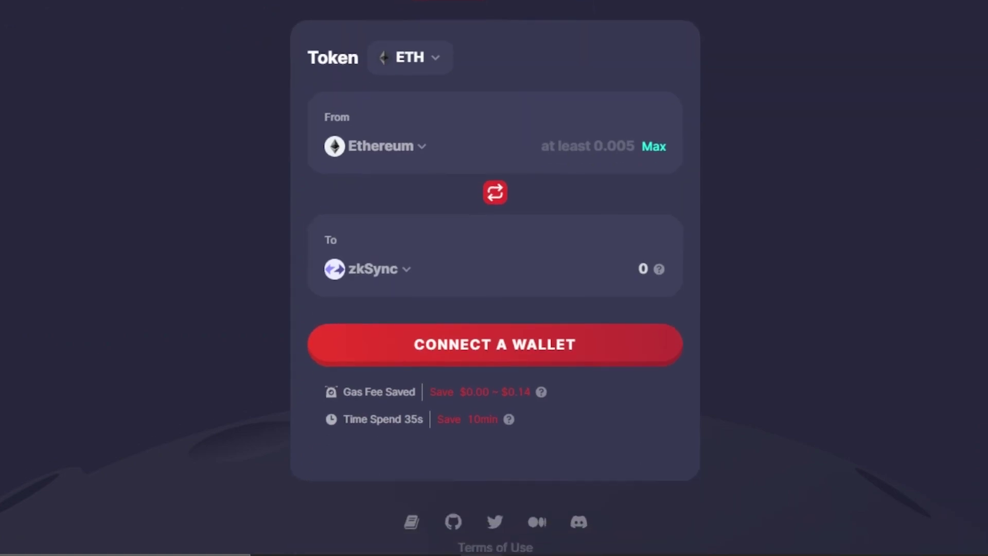
pyautogui.scroll(2, 275, 67)
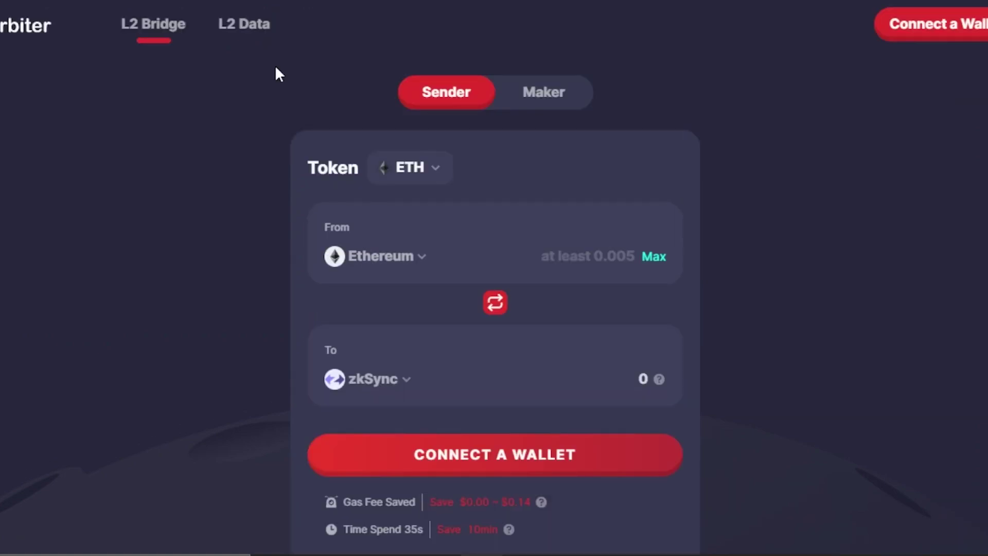
pyautogui.click(241, 34)
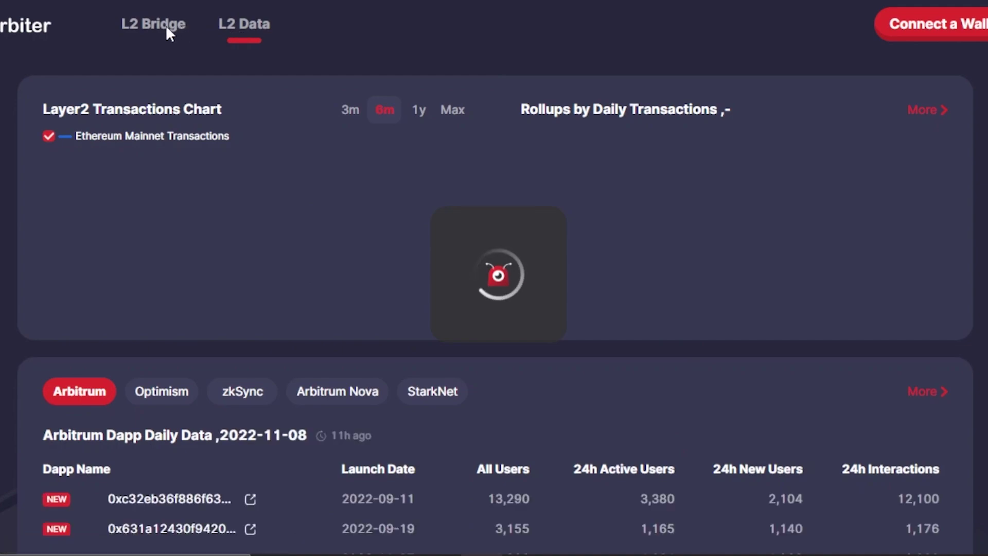
pyautogui.click(157, 37)
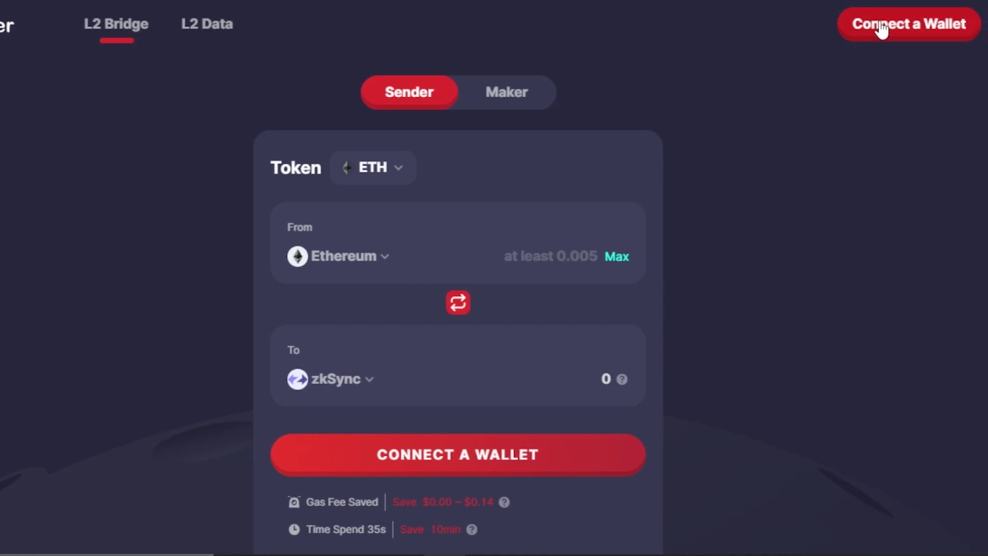
# Connect the MetaMask wallet and check its network and address details
pyautogui.click(919, 25)
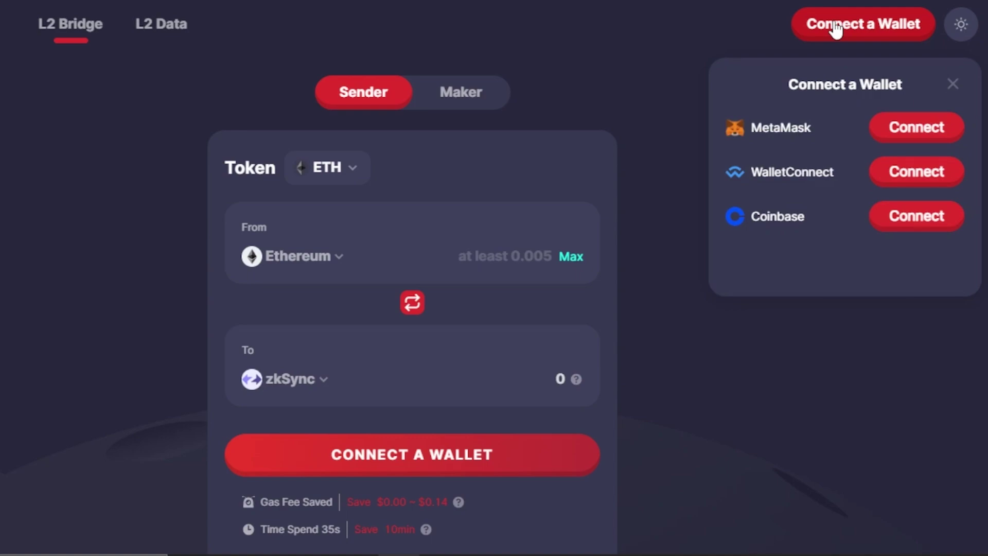
pyautogui.click(920, 135)
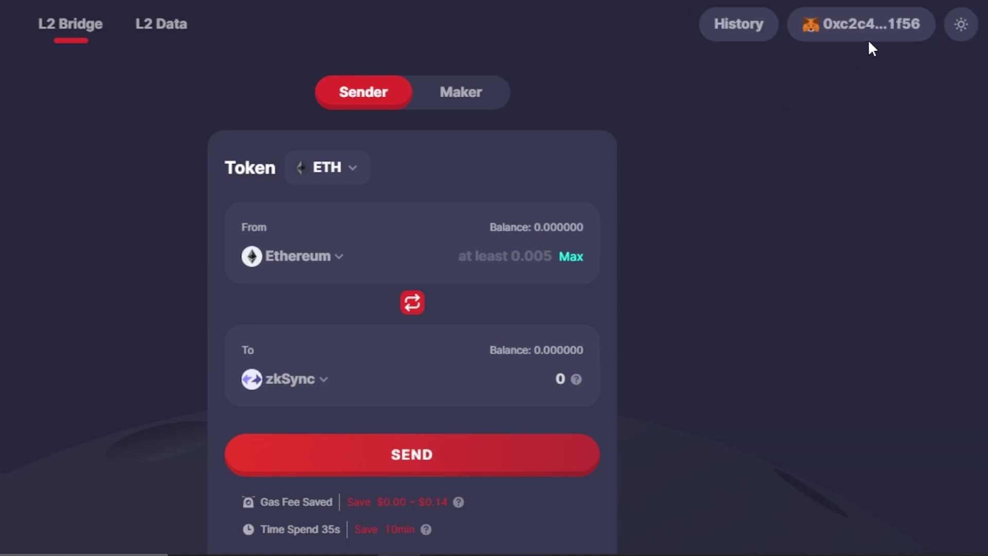
pyautogui.click(886, 36)
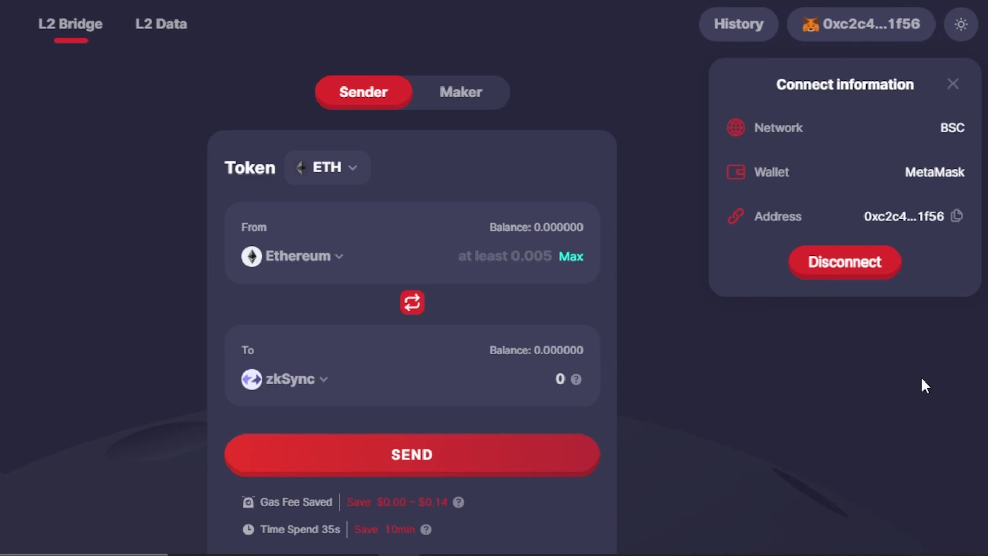
pyautogui.click(953, 85)
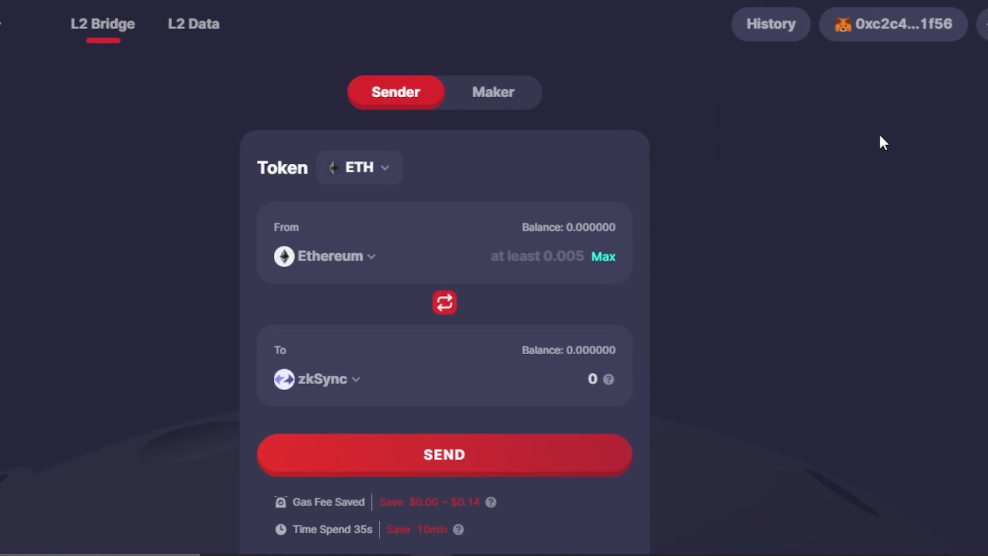
pyautogui.click(258, 23)
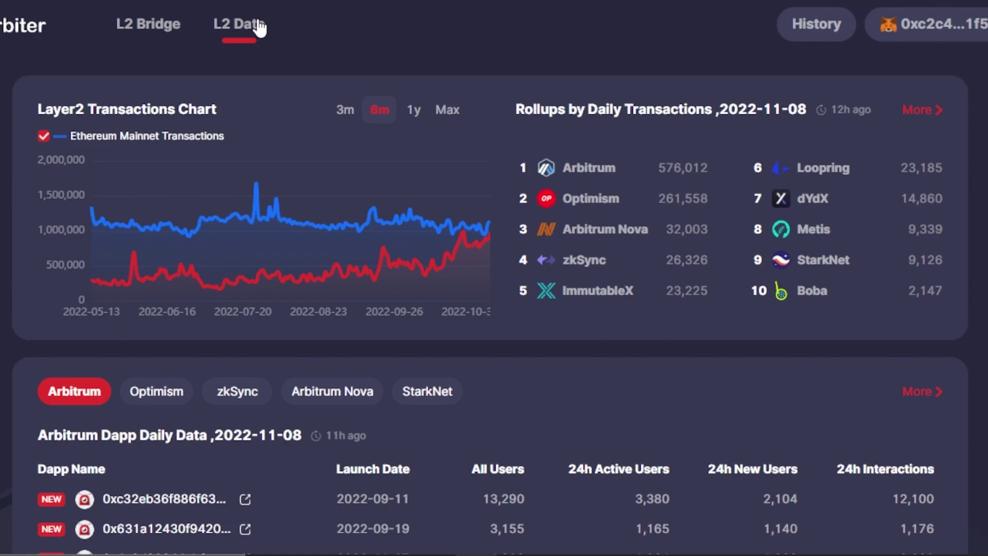
pyautogui.click(177, 28)
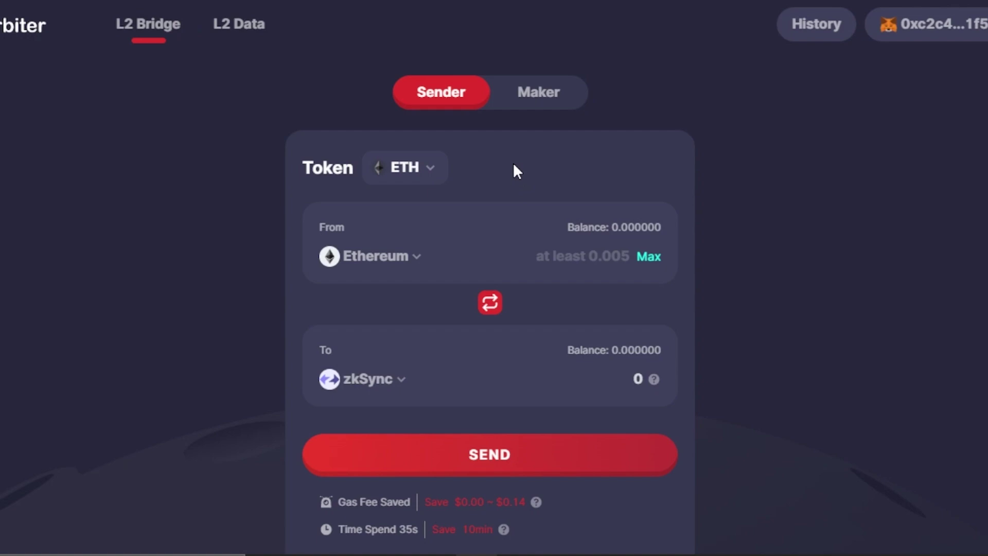
# Browse the source and destination chain lists and keep ETH as the bridged token
pyautogui.scroll(-2, 490, 277)
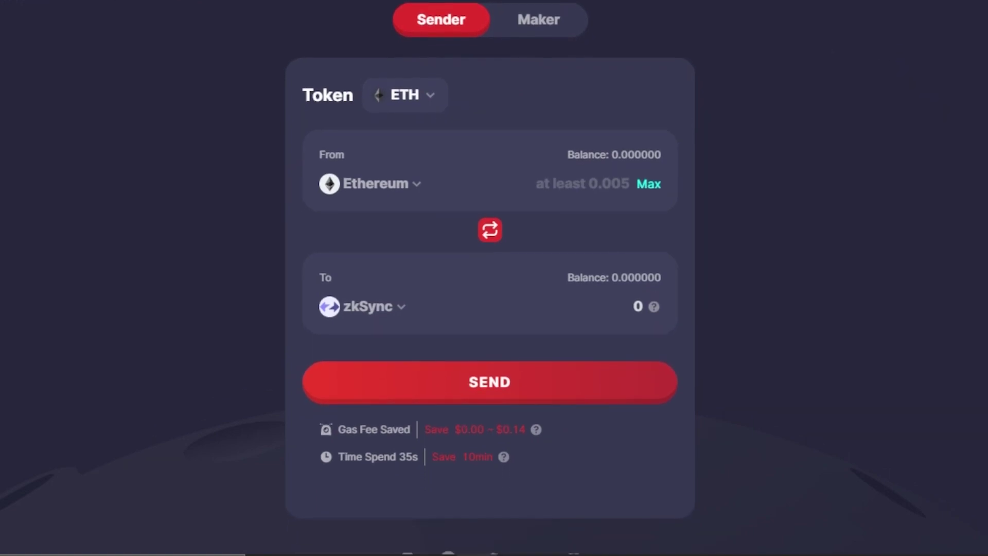
pyautogui.click(414, 185)
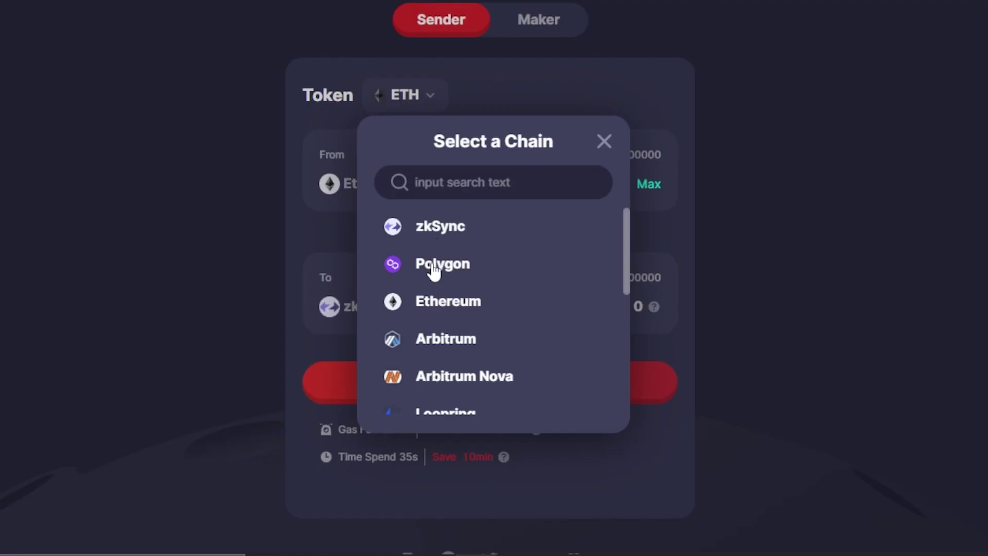
pyautogui.click(611, 145)
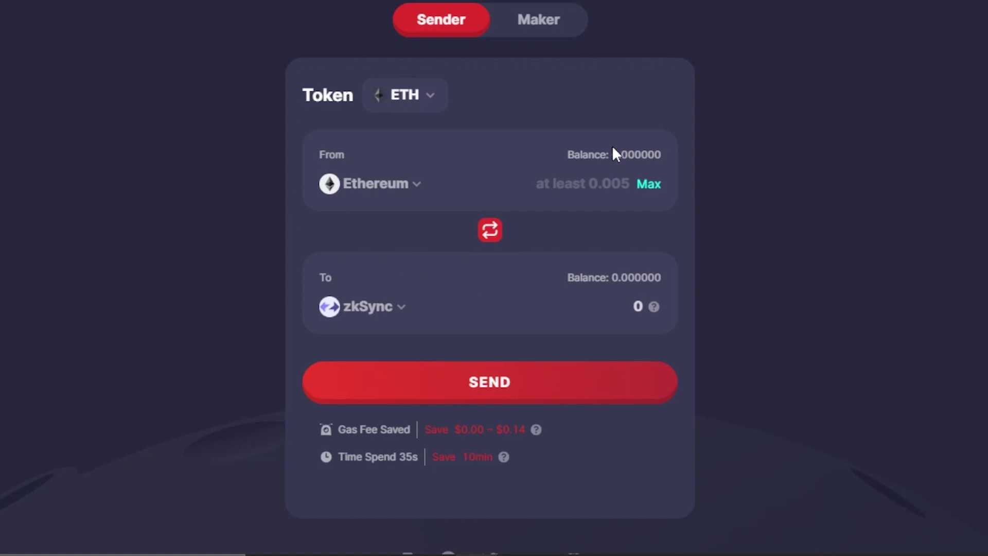
pyautogui.click(457, 310)
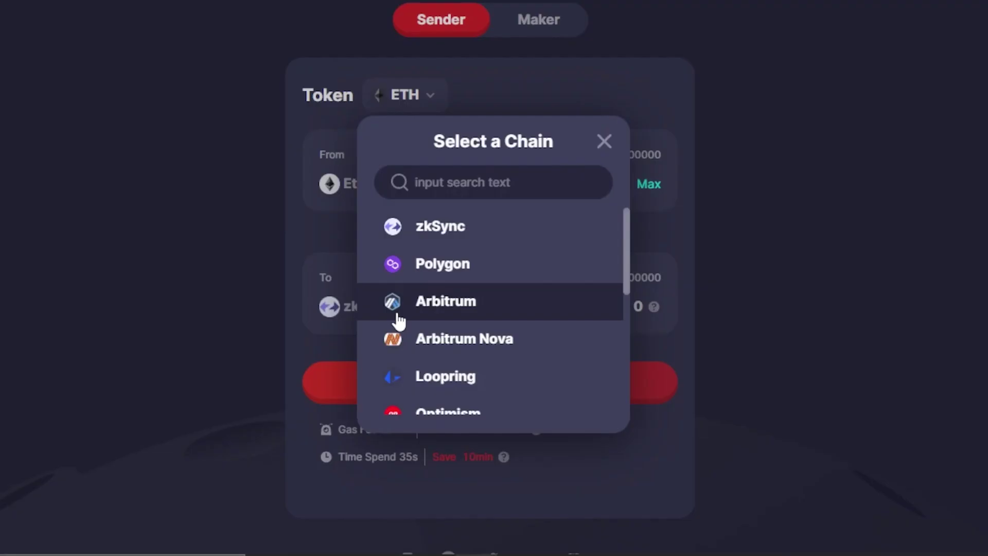
pyautogui.click(600, 146)
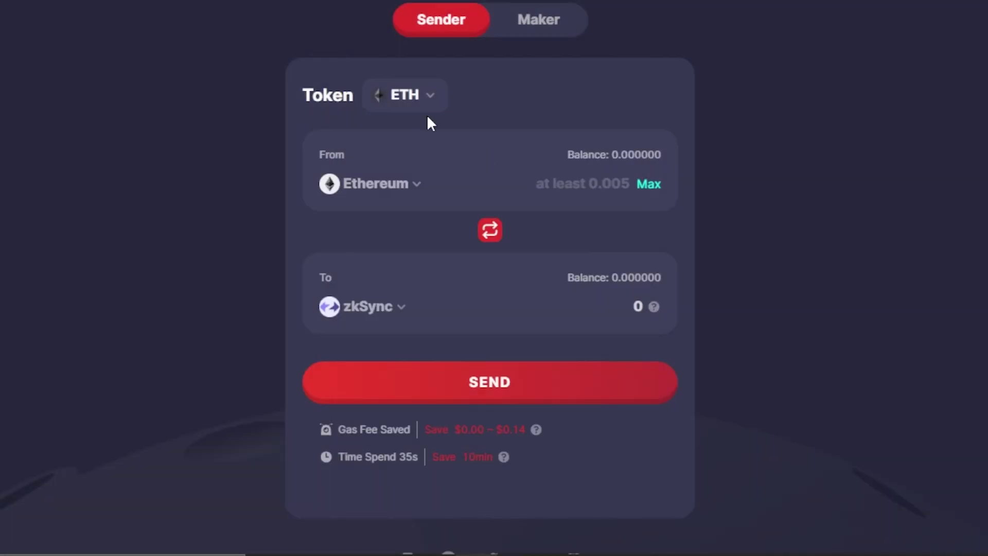
pyautogui.click(418, 103)
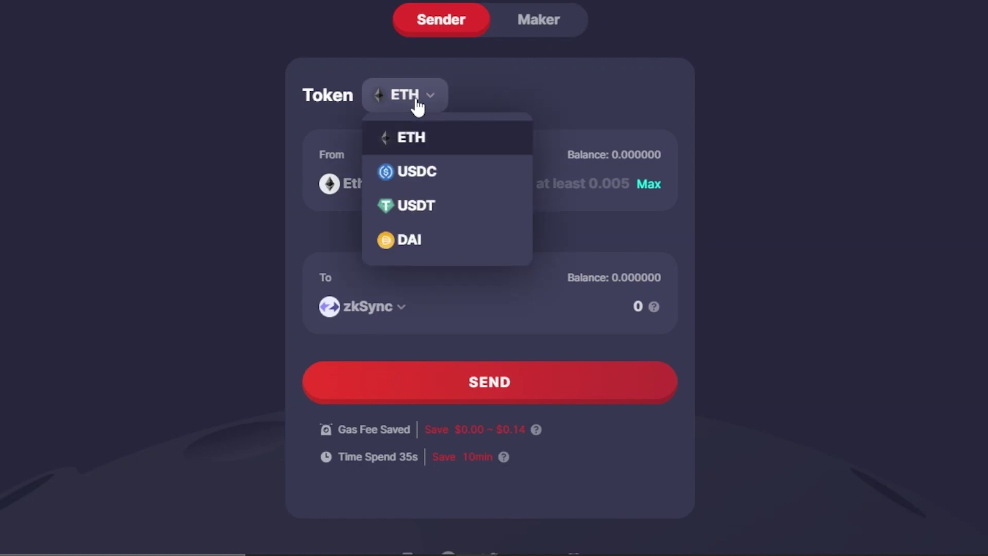
pyautogui.click(426, 144)
# Route the ETH transfer from Polygon to Arbitrum
pyautogui.click(404, 187)
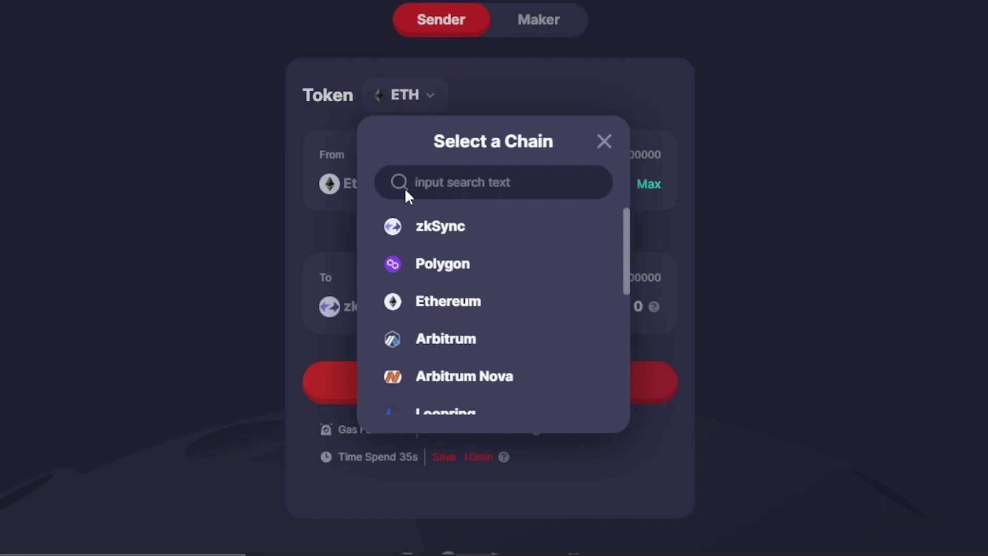
pyautogui.click(443, 269)
pyautogui.click(394, 315)
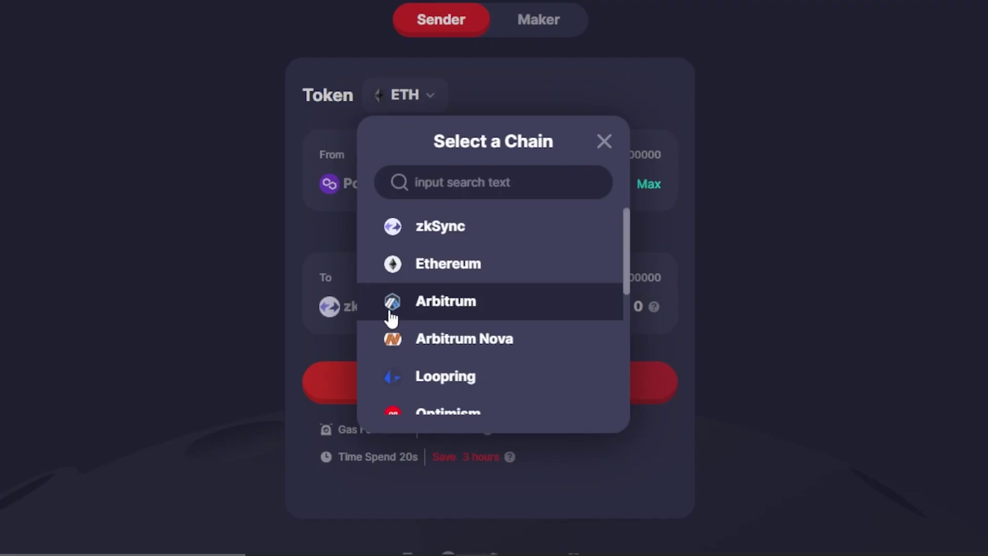
pyautogui.click(389, 312)
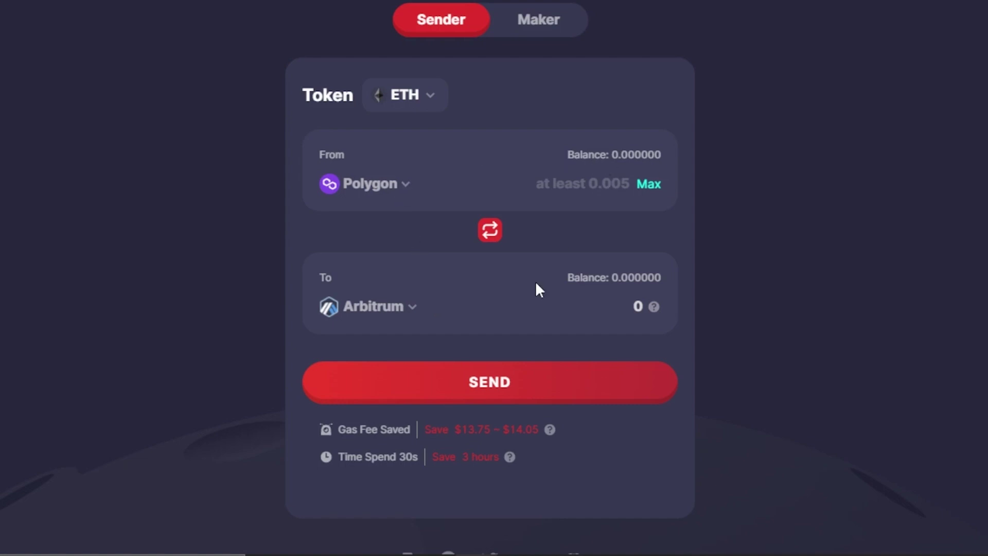
# Enter 100 ETH (99.985 received on Arbitrum) and review token and source-chain options unchanged
pyautogui.click(600, 184)
pyautogui.write('100')
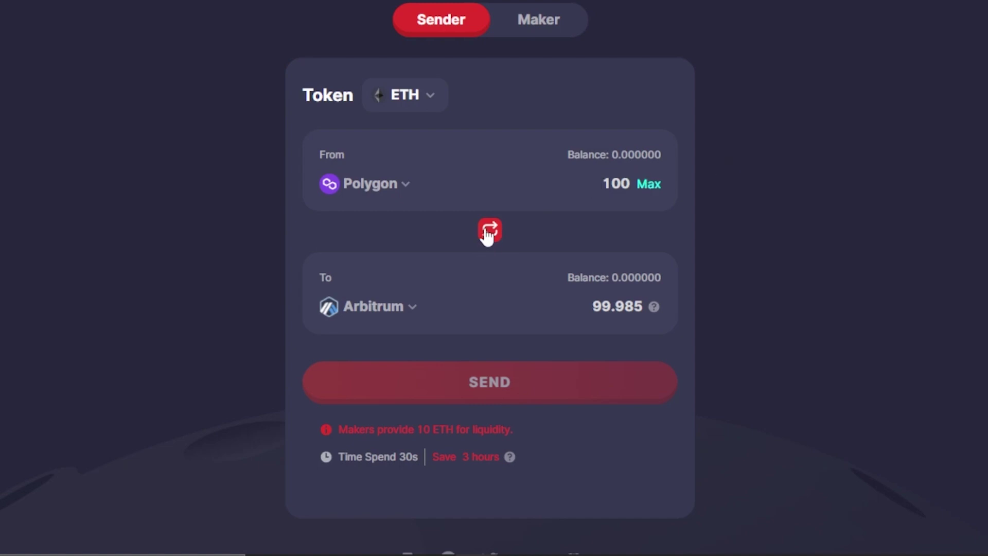
pyautogui.click(426, 103)
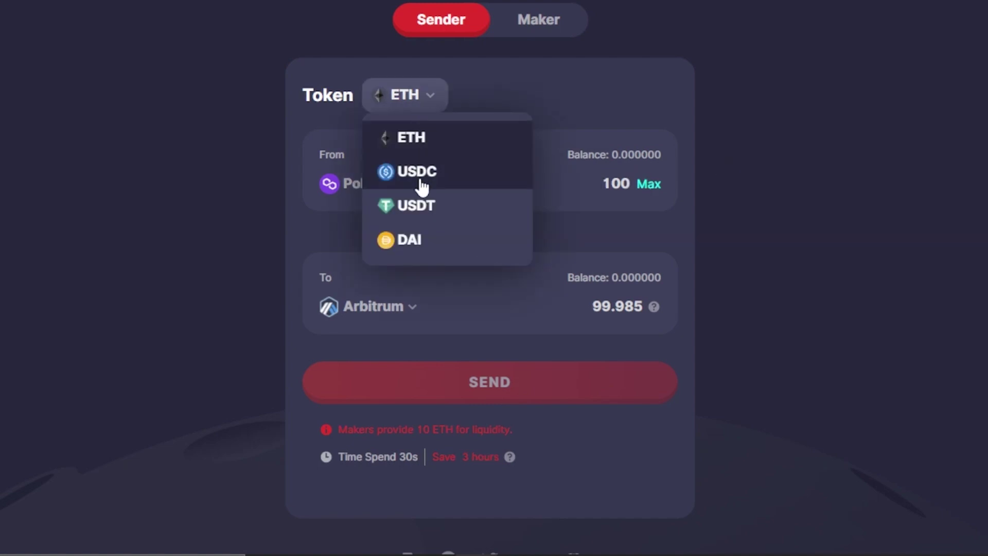
pyautogui.click(357, 184)
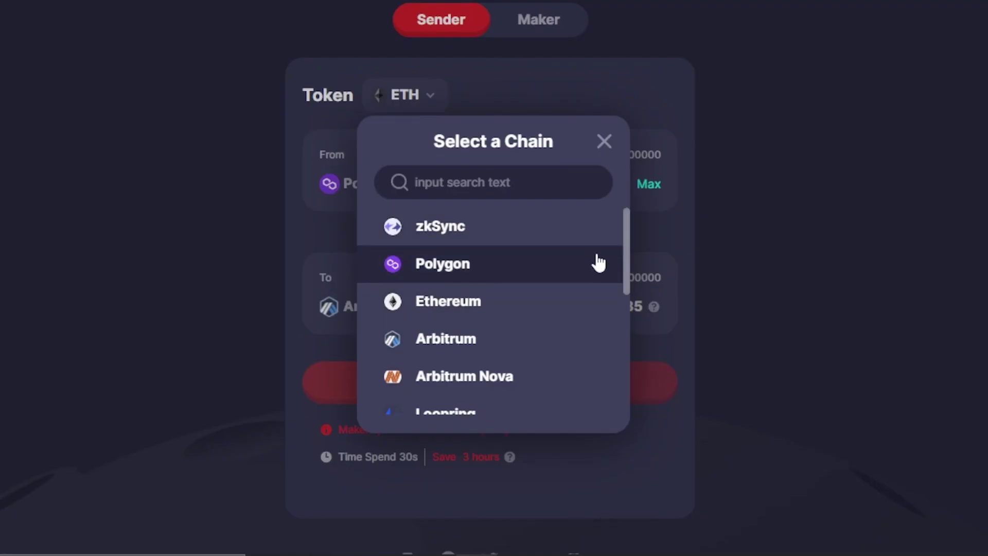
pyautogui.scroll(-3, 619, 377)
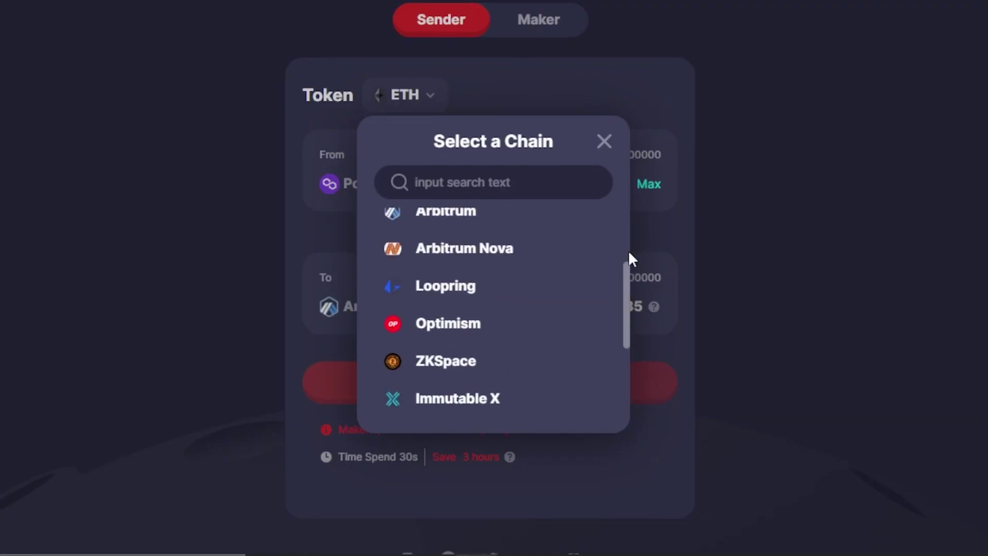
pyautogui.scroll(-3, 623, 421)
pyautogui.scroll(6, 616, 267)
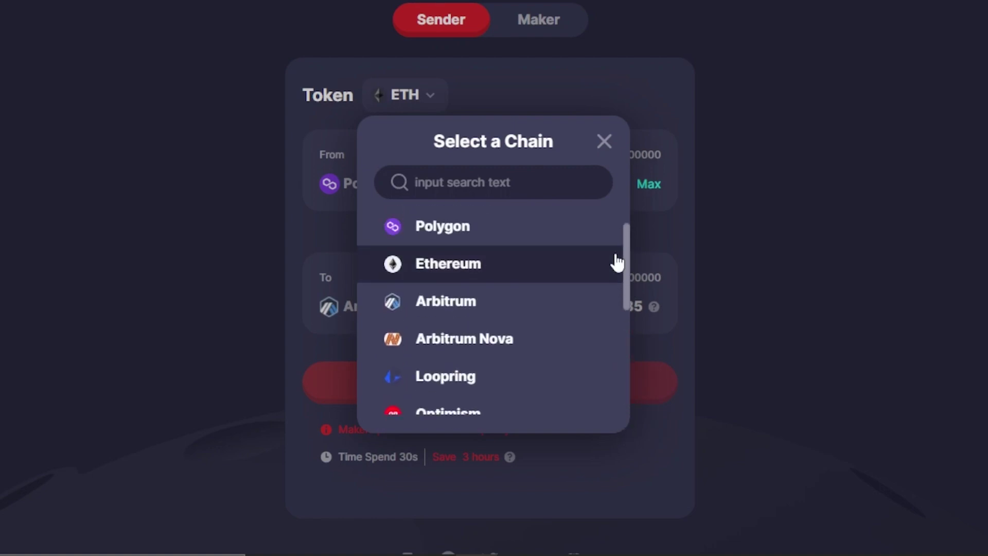
pyautogui.click(605, 138)
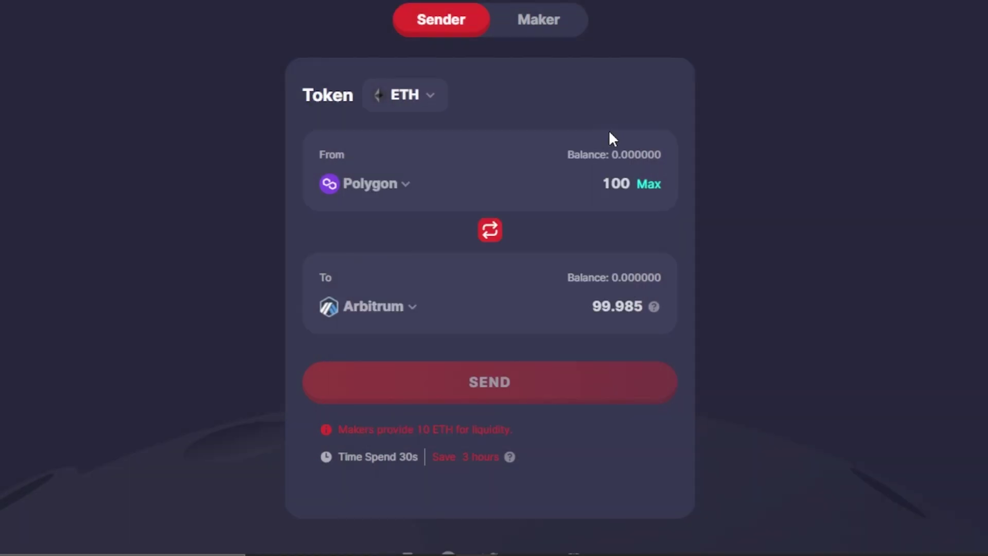
pyautogui.click(530, 26)
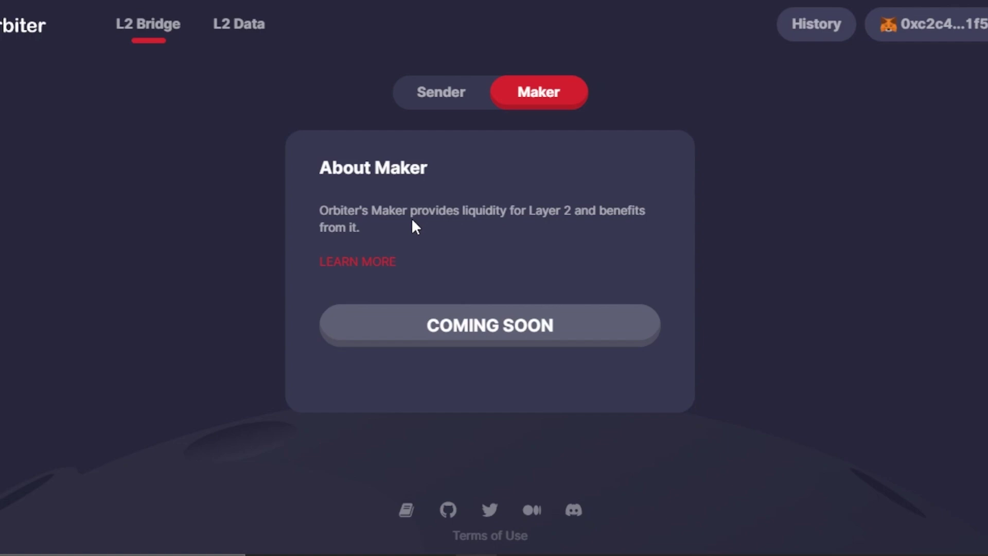
pyautogui.click(435, 105)
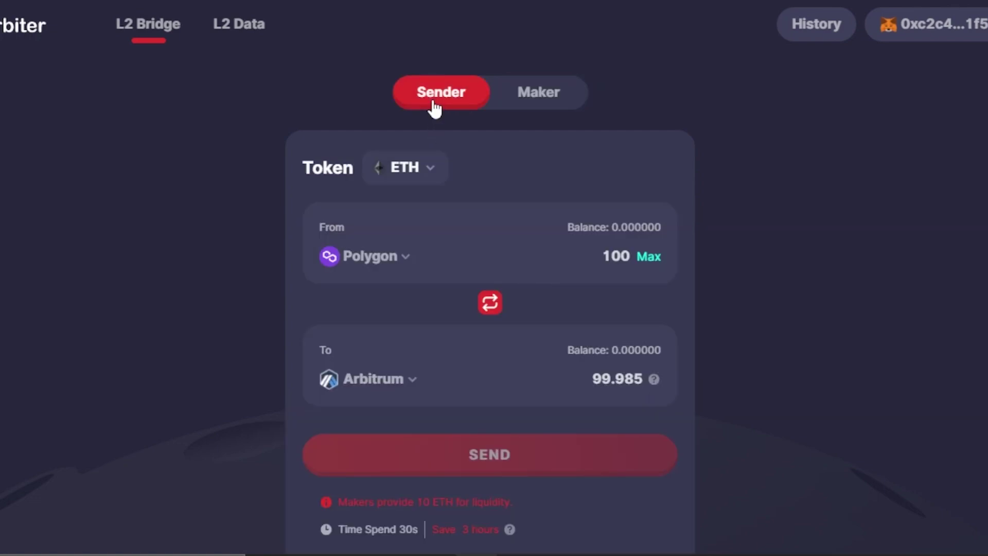
# Open the L2 Data dashboard and the full Rollups by Daily Transactions ranking
pyautogui.click(237, 35)
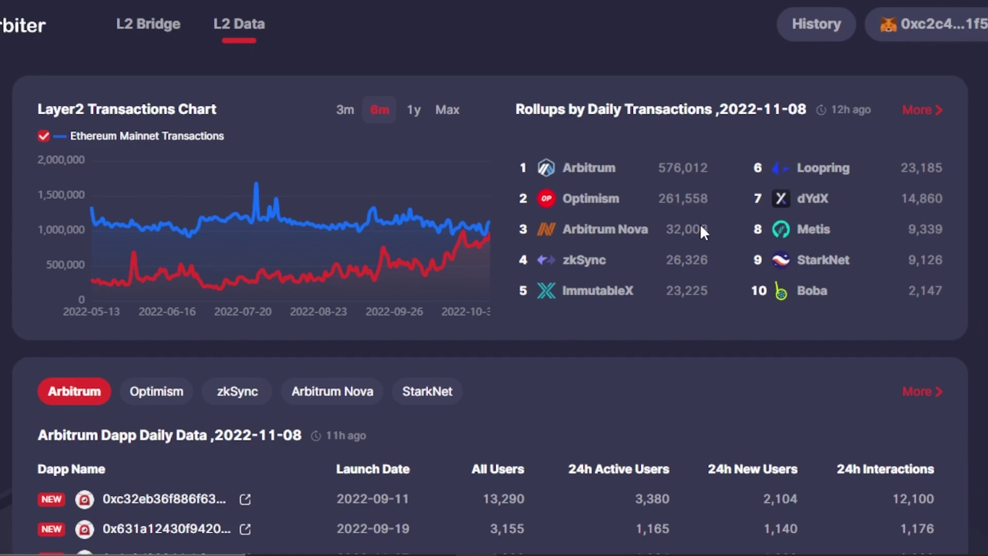
pyautogui.click(923, 110)
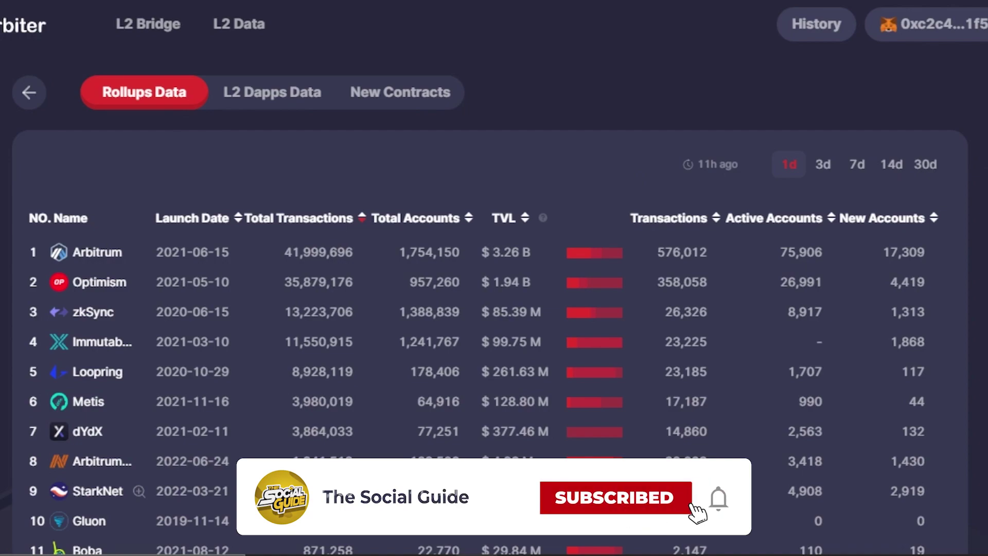
pyautogui.scroll(-3, 494, 277)
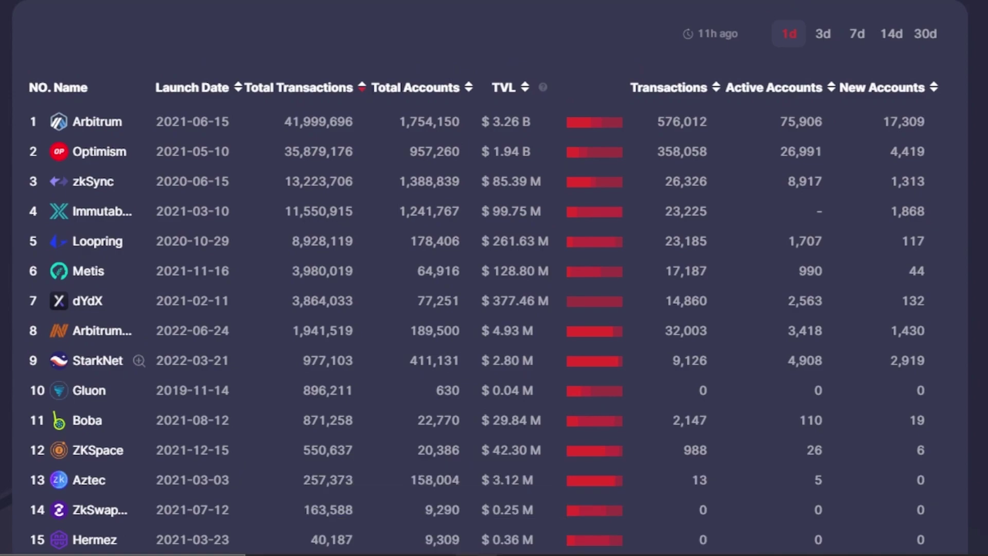
pyautogui.scroll(2, 494, 277)
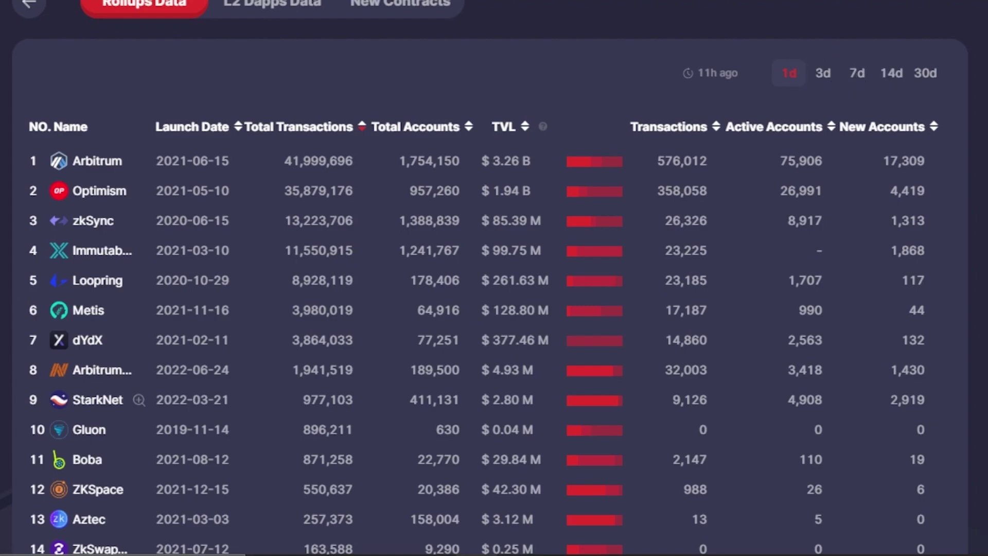
pyautogui.scroll(-3, 494, 278)
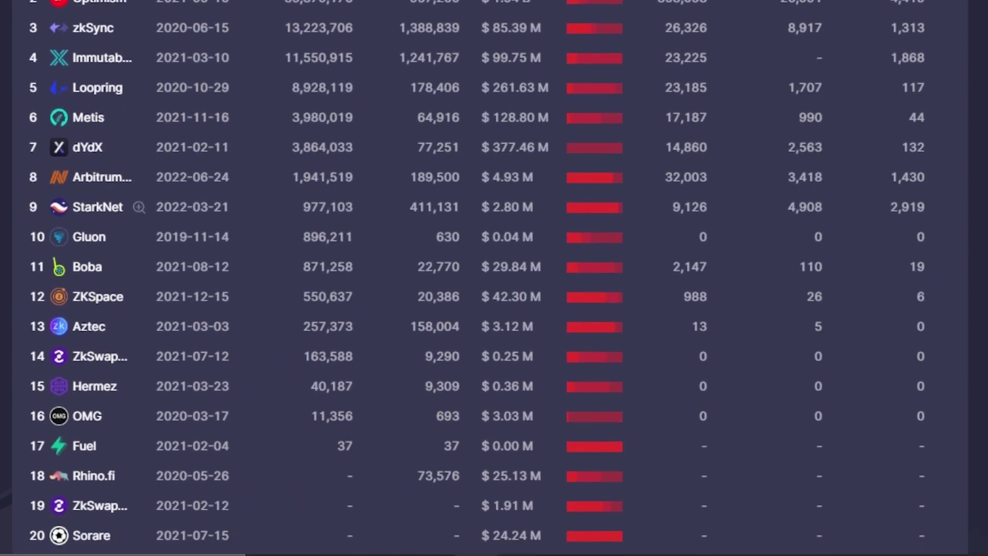
pyautogui.scroll(4, 493, 278)
pyautogui.scroll(-1, 494, 278)
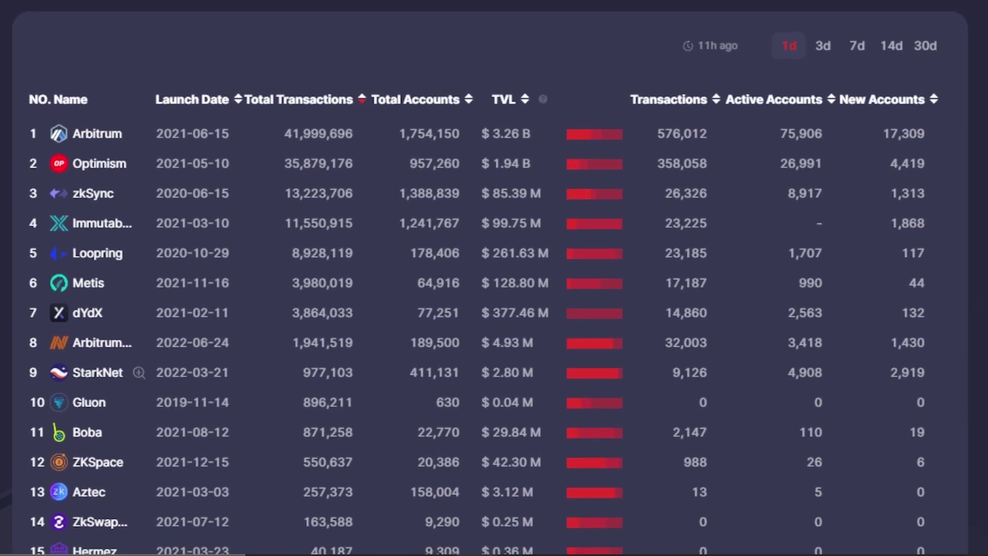
pyautogui.scroll(-1, 494, 278)
pyautogui.scroll(-2, 494, 278)
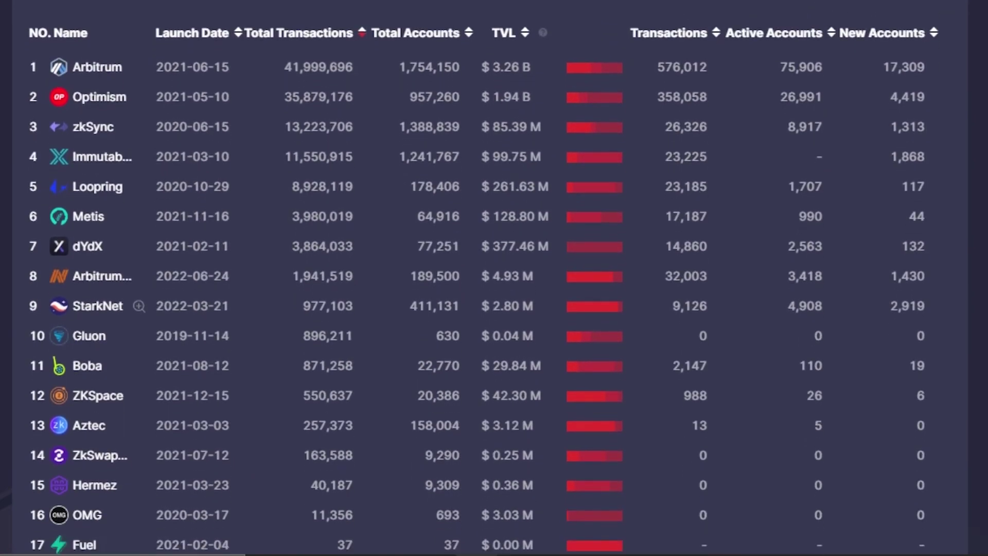
pyautogui.scroll(-2, 494, 277)
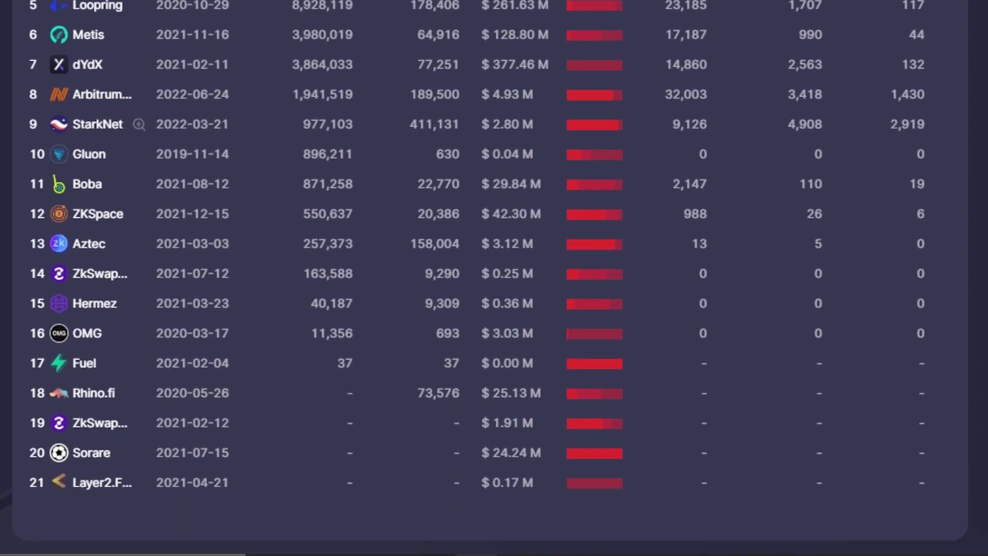
pyautogui.scroll(-1, 494, 278)
pyautogui.scroll(10, 494, 277)
pyautogui.click(264, 99)
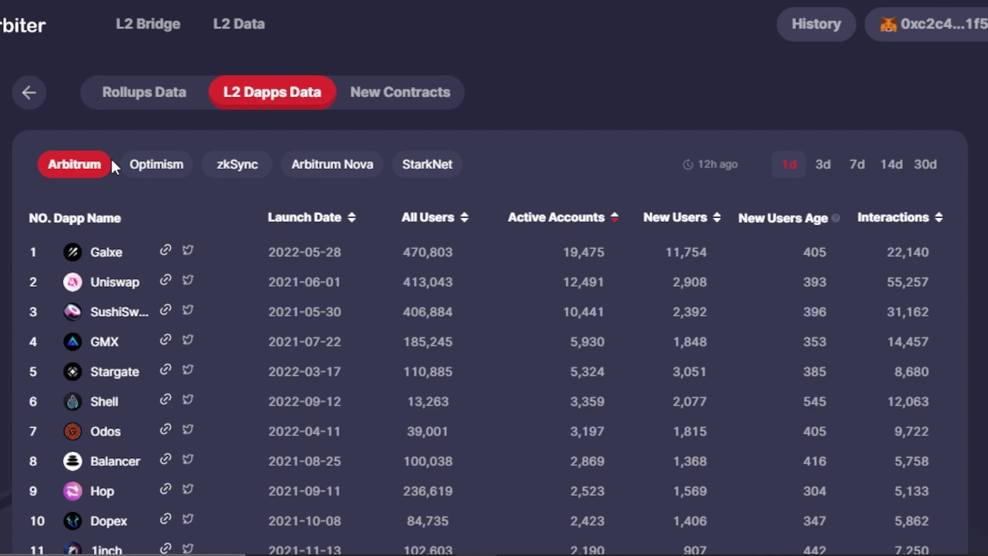
pyautogui.click(27, 86)
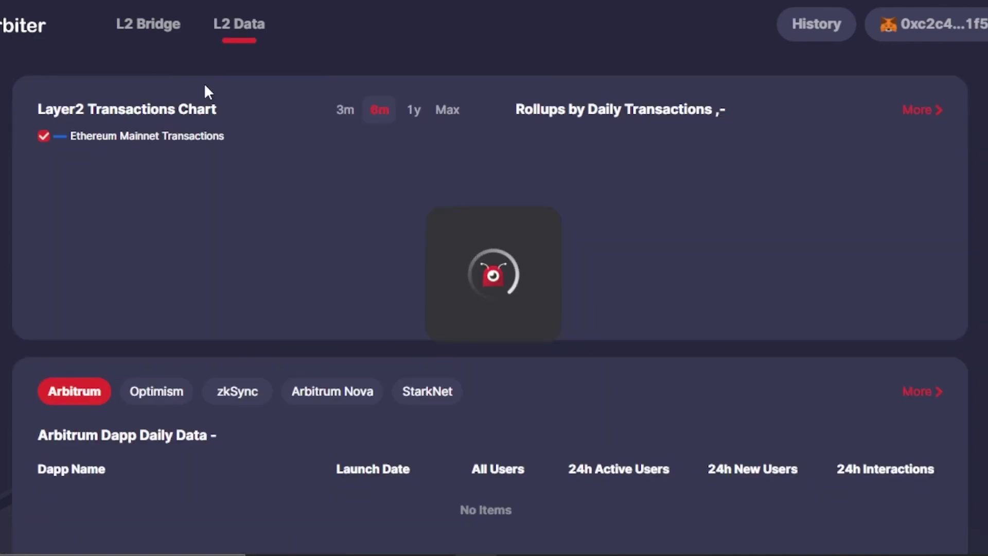
pyautogui.scroll(-3, 205, 86)
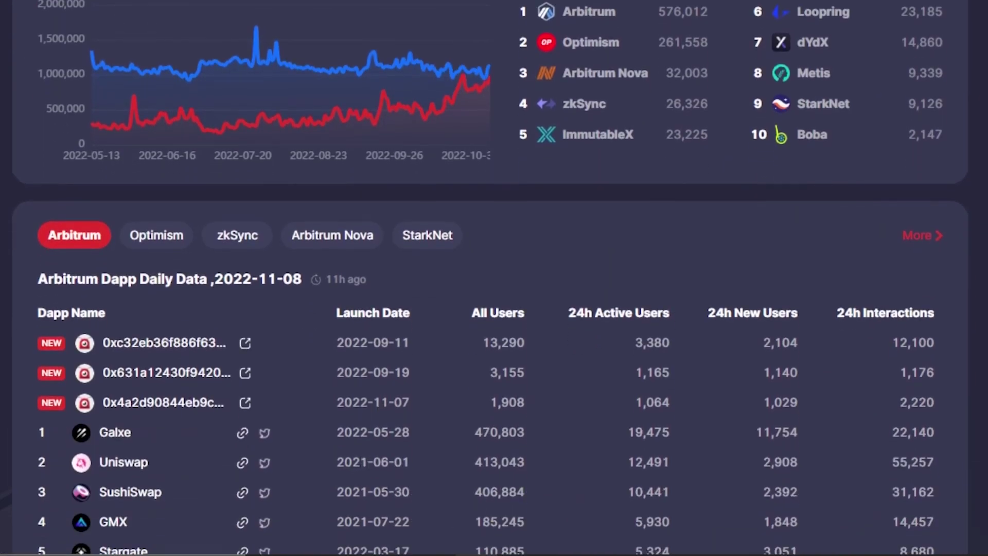
pyautogui.scroll(-4, 494, 278)
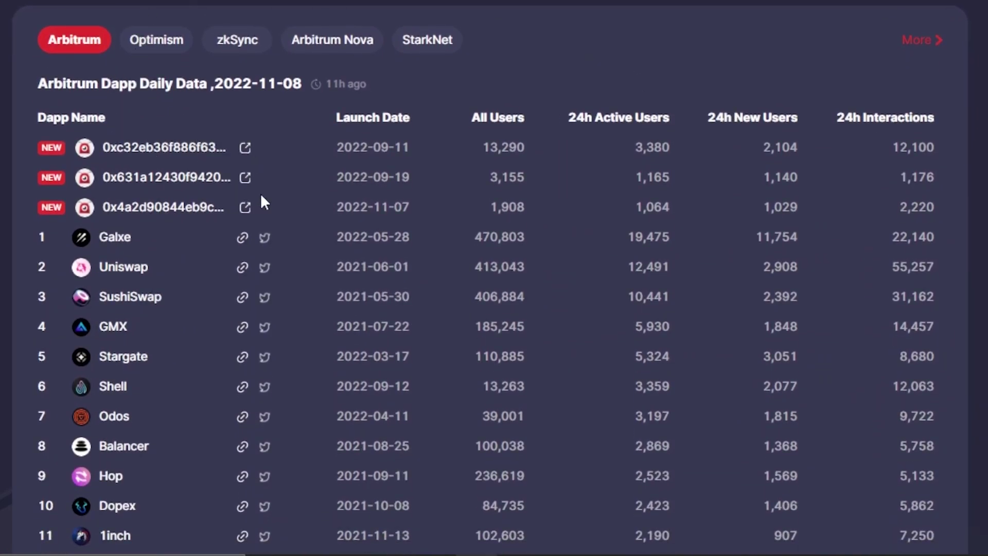
pyautogui.scroll(-4, 535, 60)
pyautogui.scroll(6, 535, 60)
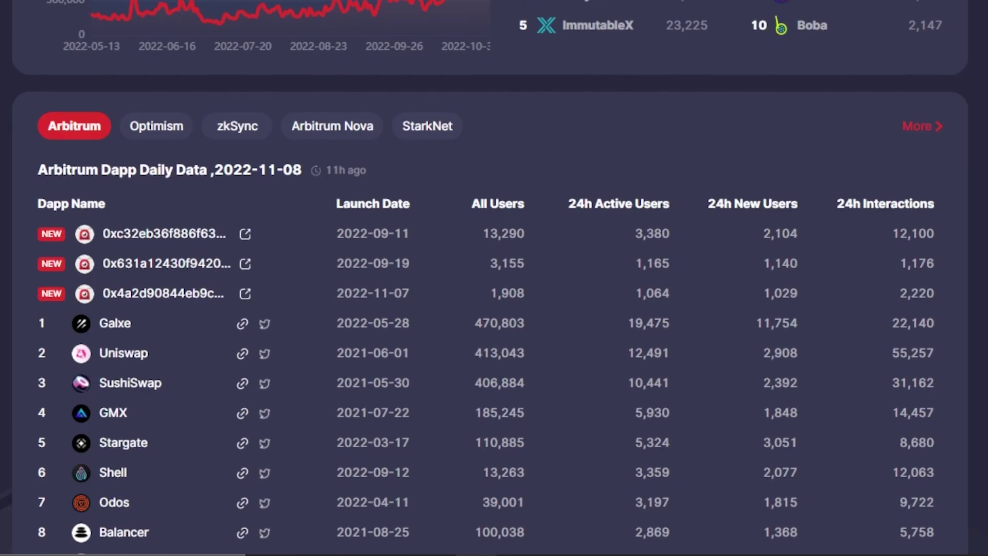
pyautogui.scroll(-2, 536, 60)
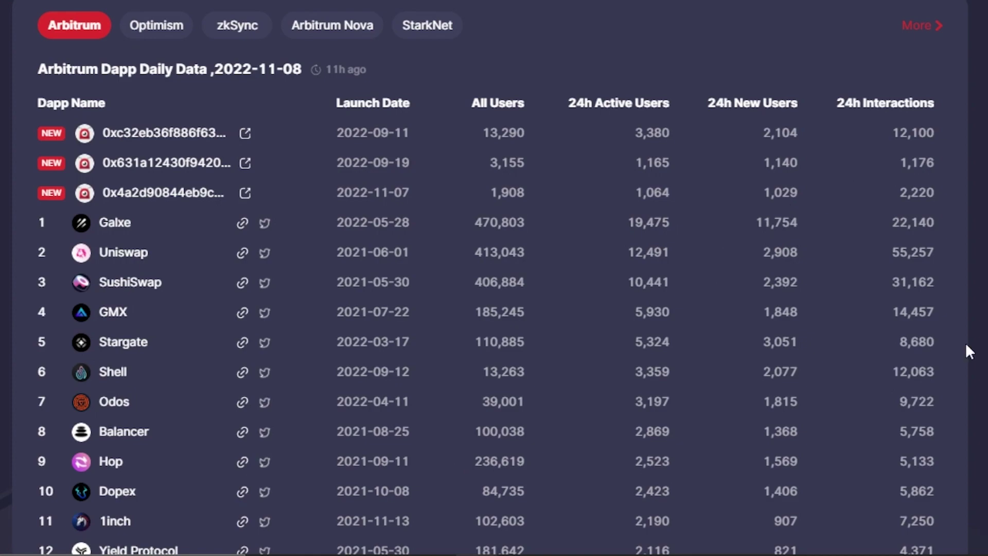
pyautogui.scroll(3, 490, 278)
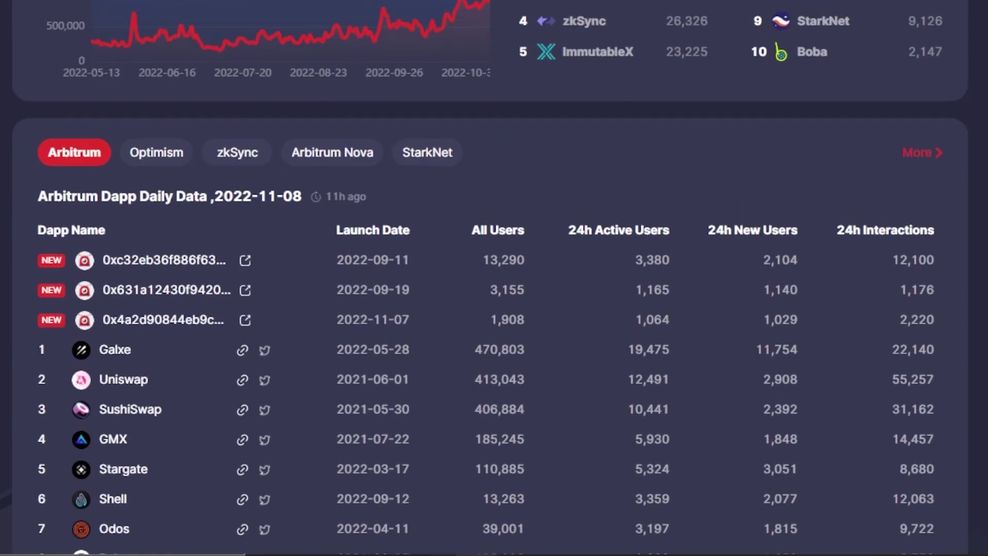
pyautogui.scroll(5, 490, 277)
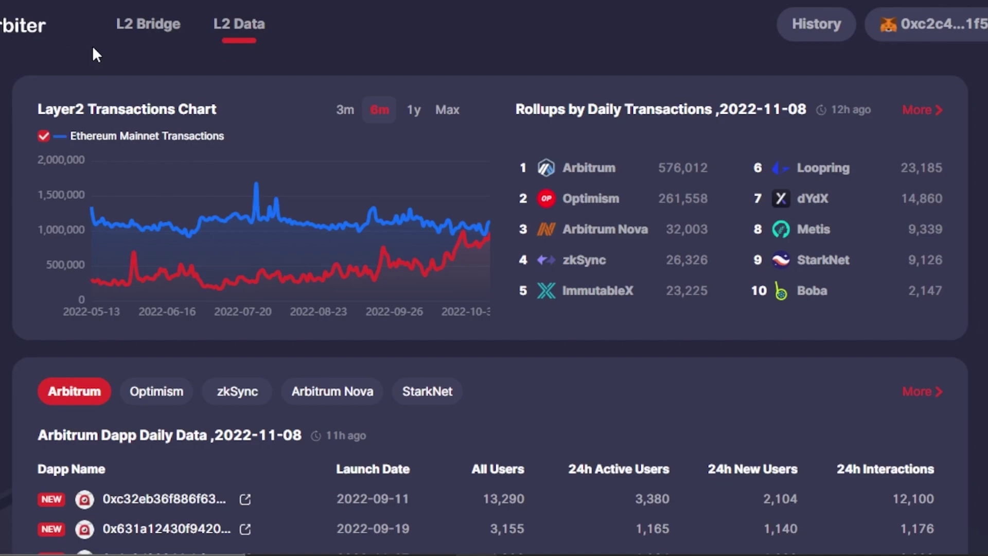
pyautogui.moveTo(173, 283)
pyautogui.moveTo(132, 229)
pyautogui.click(817, 26)
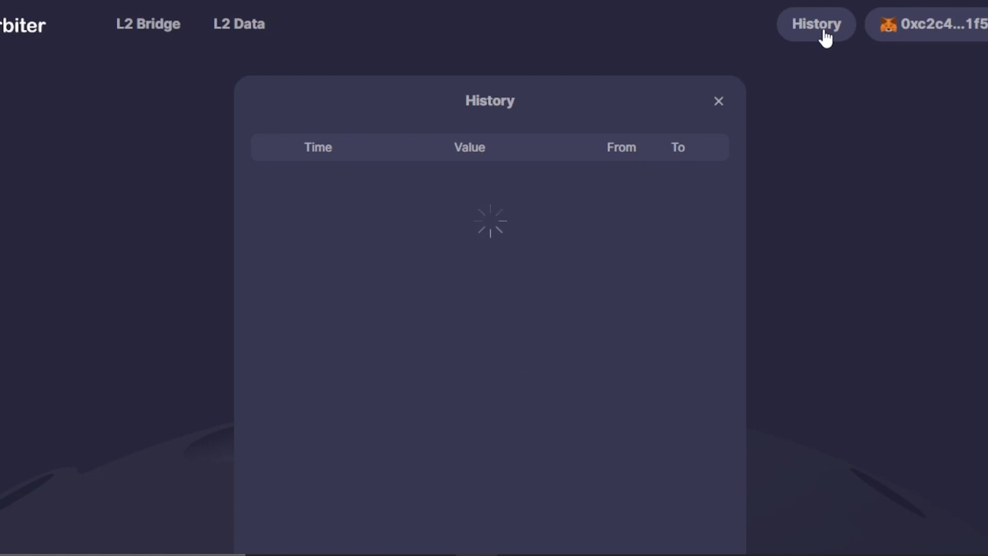
pyautogui.click(138, 27)
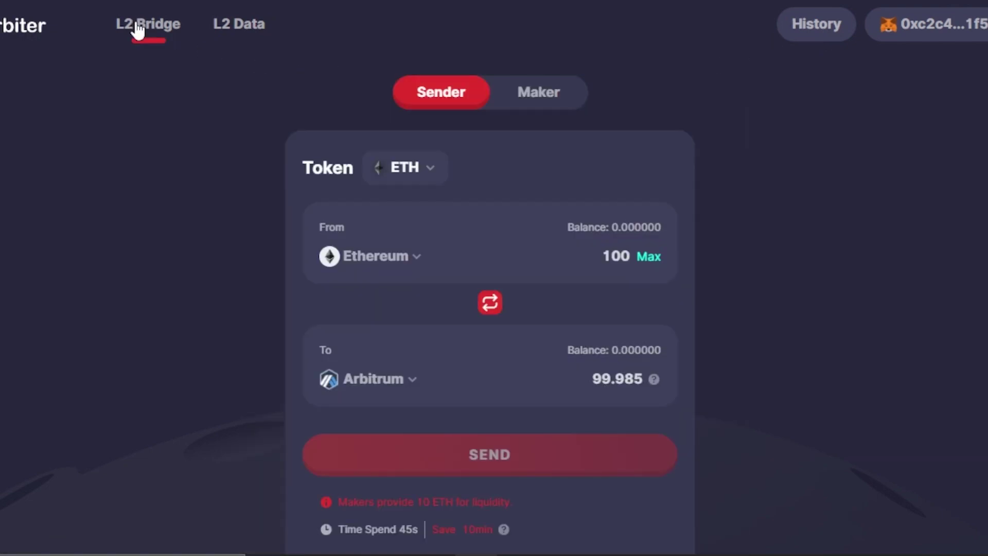
pyautogui.click(256, 30)
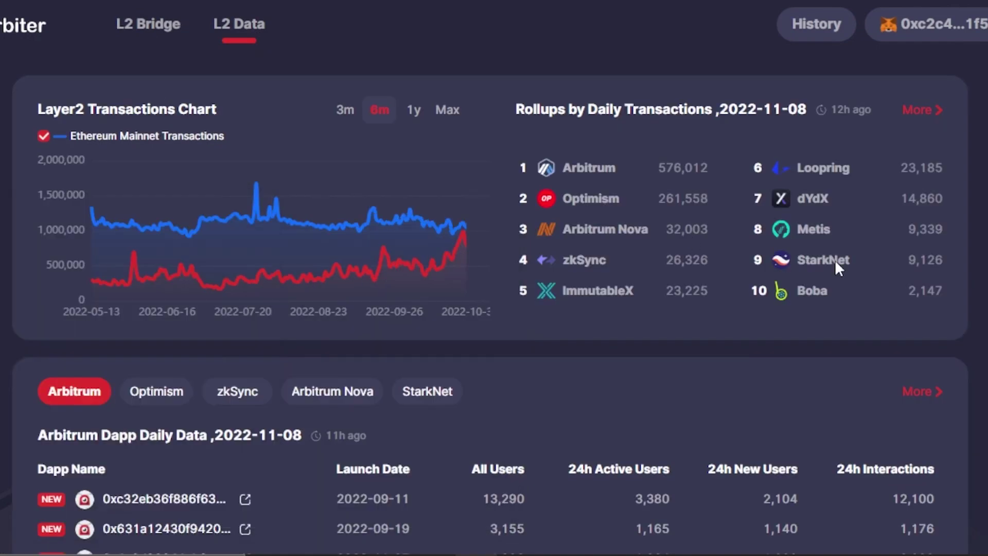
pyautogui.scroll(-5, 493, 278)
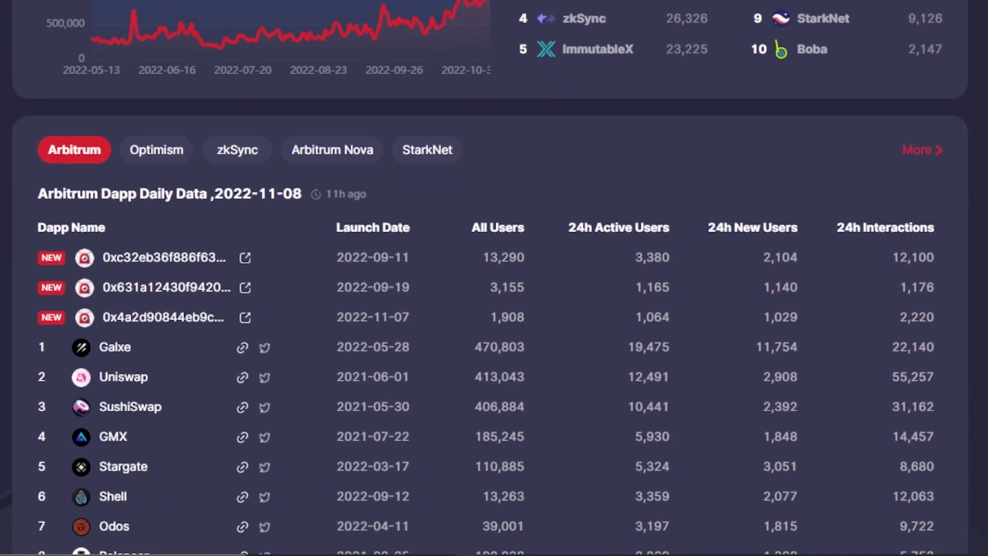
# Compare Optimism, zkSync and StarkNet dapp daily data, then open the full L2 Dapps Data table
pyautogui.click(138, 154)
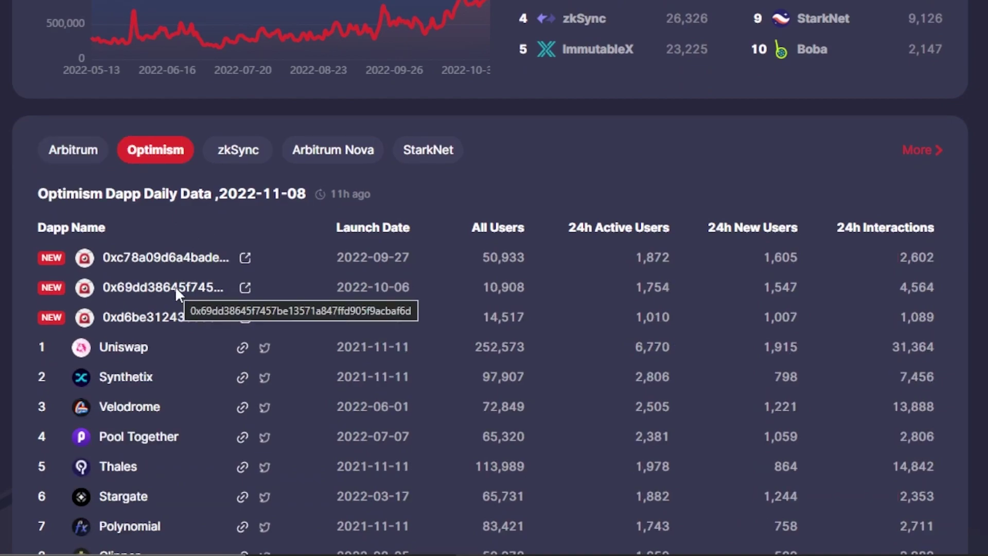
pyautogui.click(245, 152)
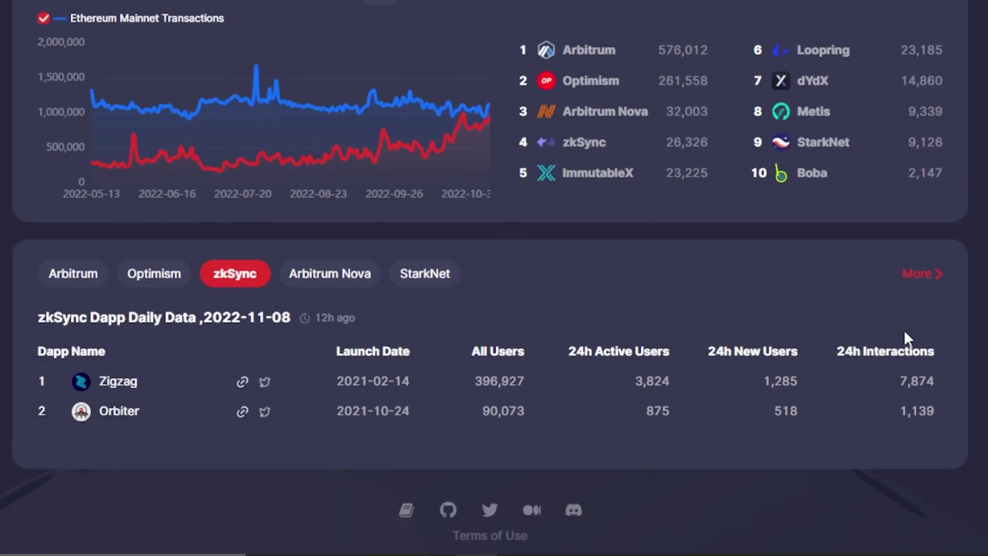
pyautogui.click(424, 273)
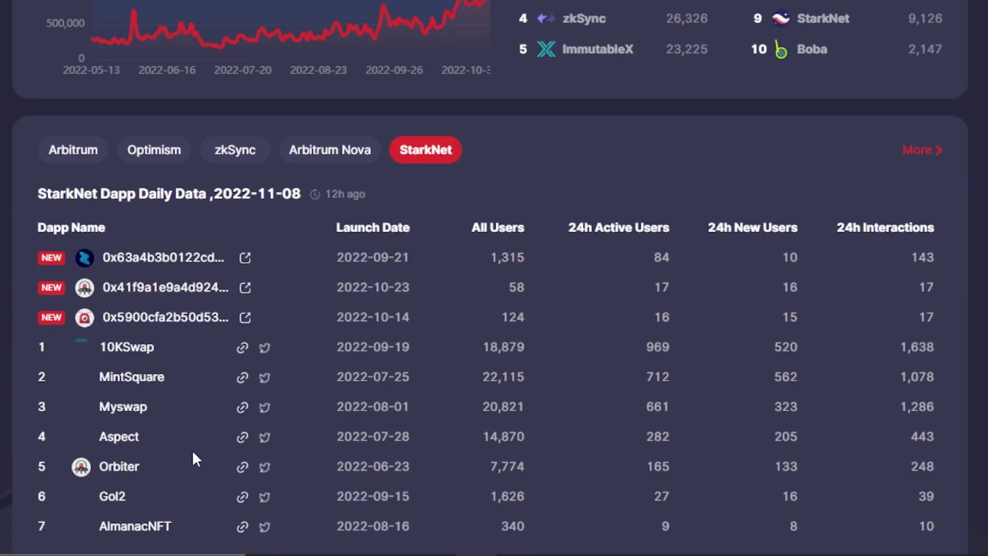
pyautogui.click(246, 258)
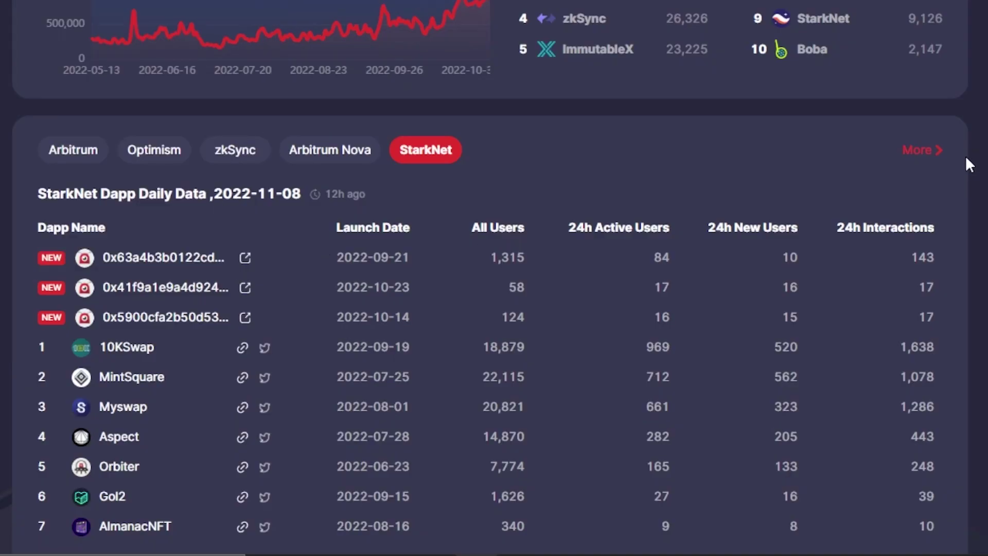
pyautogui.click(924, 150)
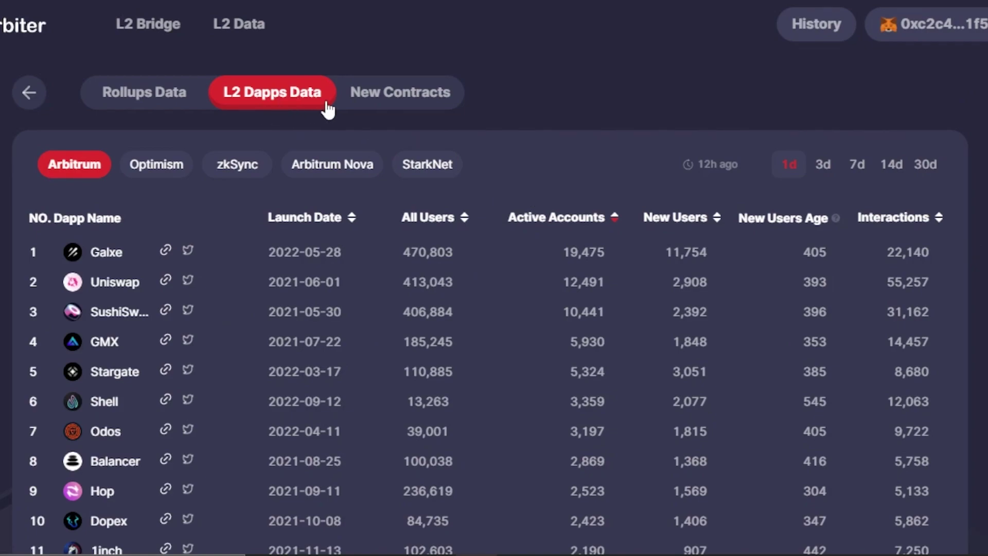
# Open the Arbitrum New Contracts table and check its 3-page listing
pyautogui.click(388, 97)
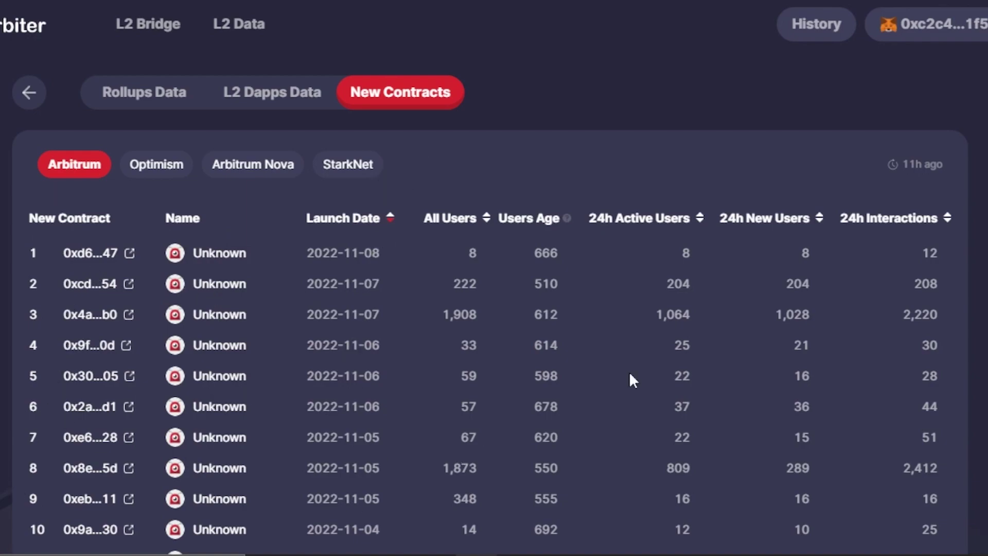
pyautogui.scroll(-15, 489, 278)
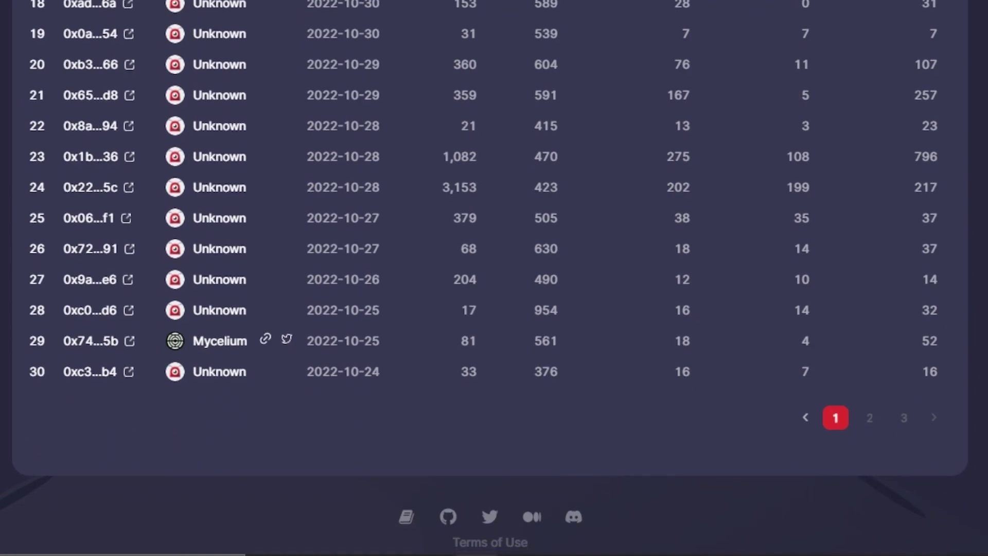
pyautogui.scroll(15, 490, 278)
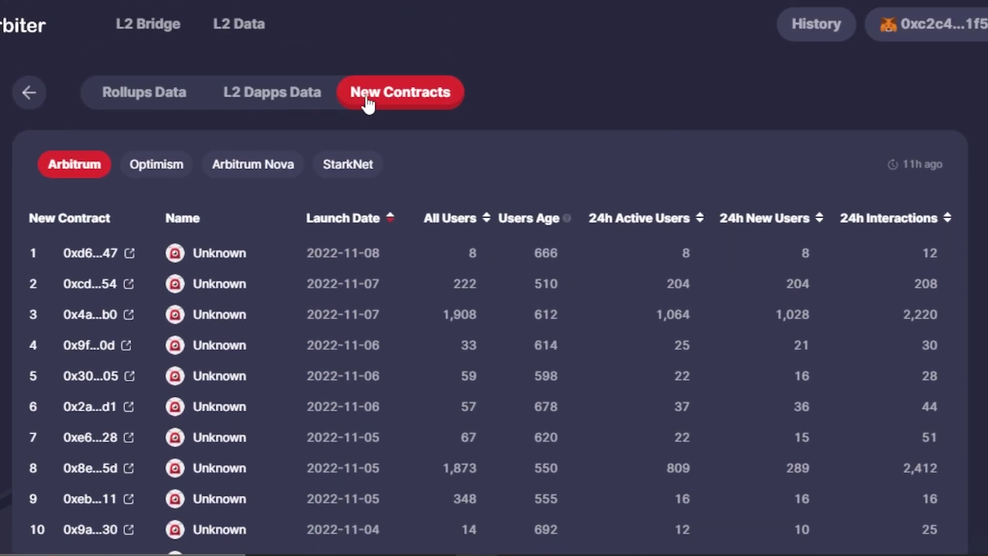
# View the Rollups Data table, then return to the L2 Data dashboard via the L2 Bridge page
pyautogui.click(160, 90)
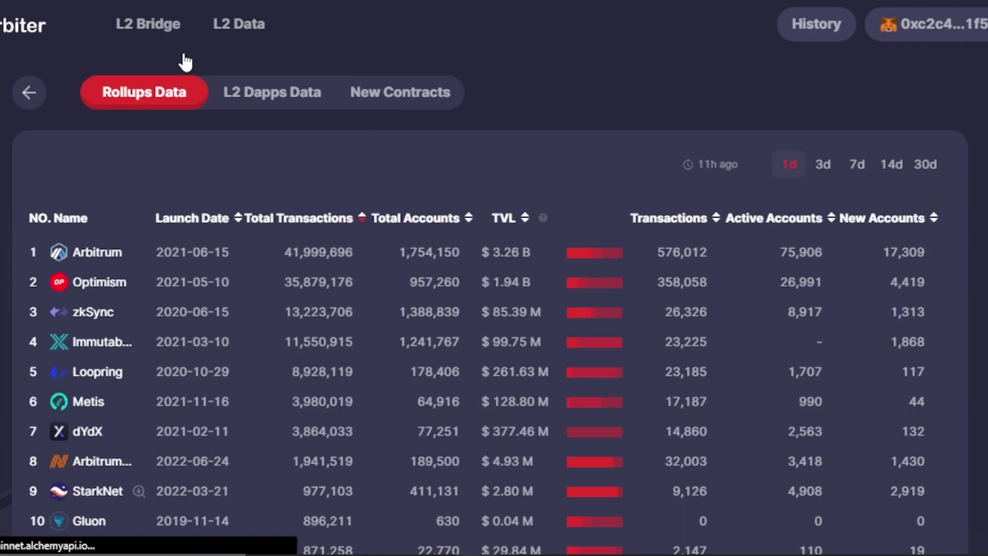
pyautogui.click(238, 24)
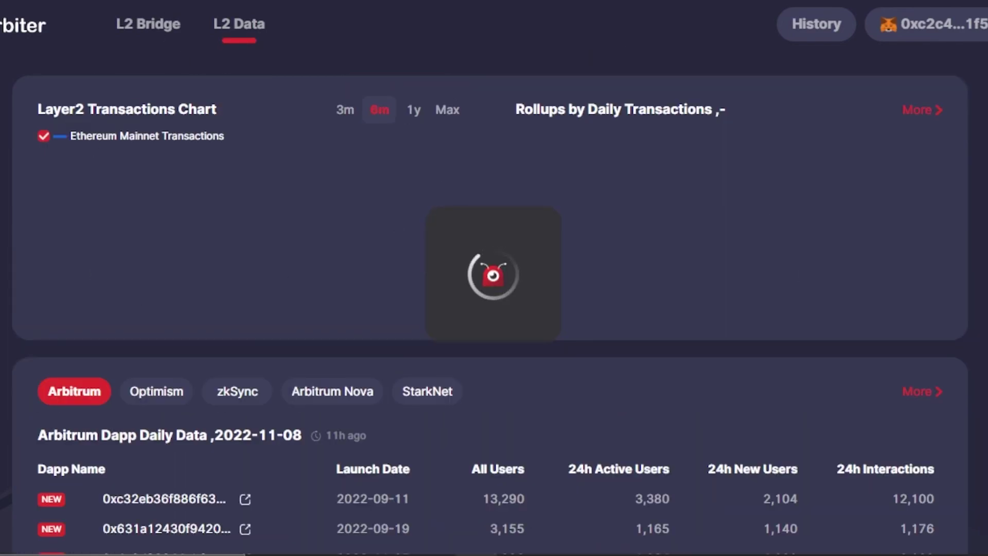
pyautogui.scroll(-1, 652, 70)
pyautogui.scroll(-3, 494, 278)
pyautogui.scroll(4, 494, 277)
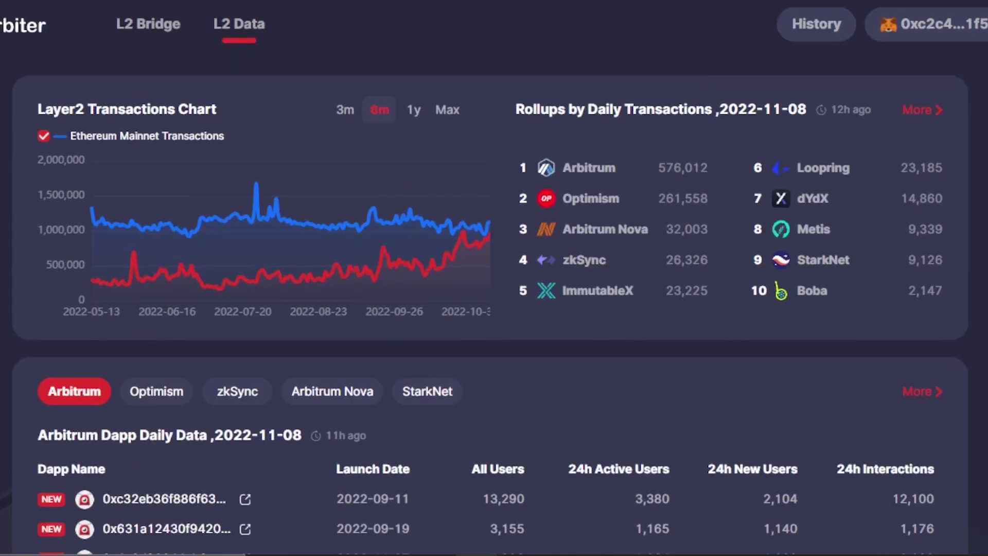
pyautogui.click(144, 37)
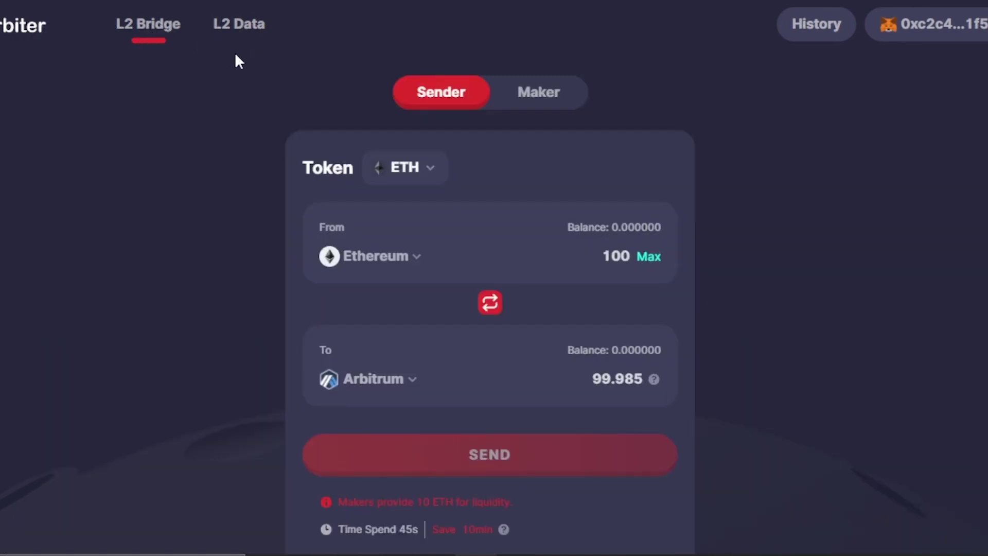
pyautogui.click(243, 39)
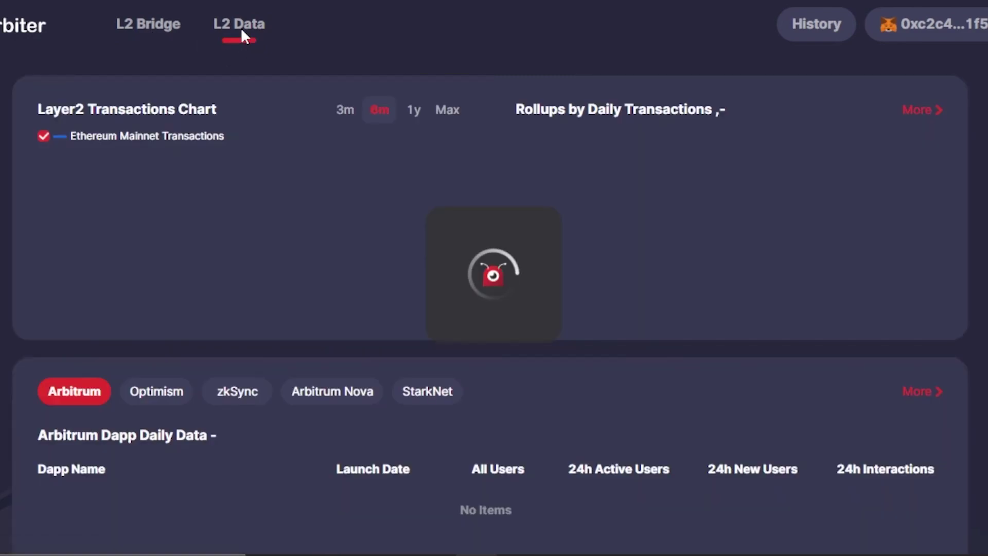